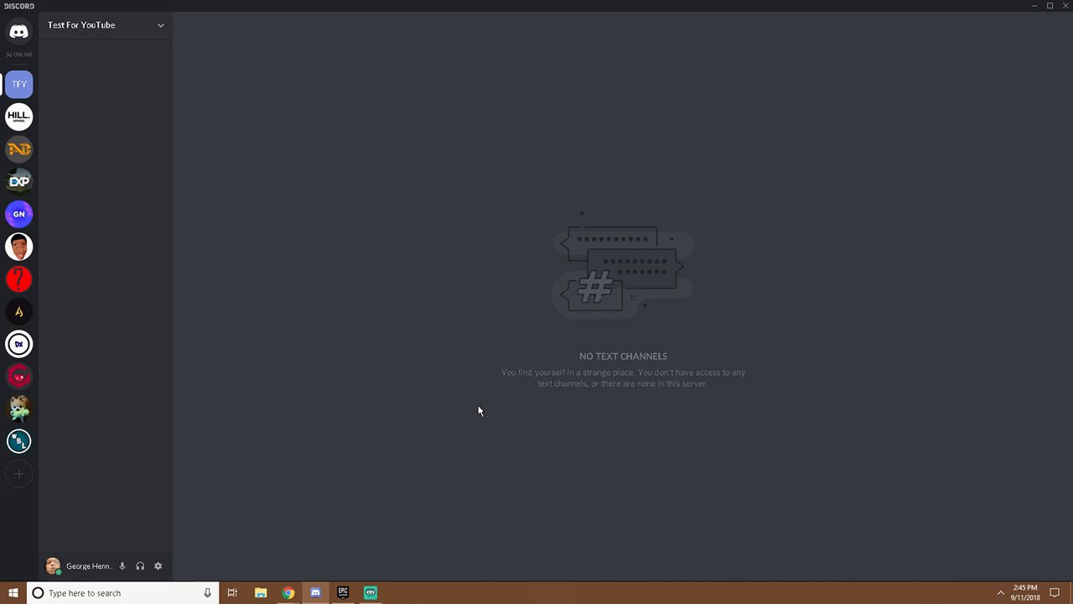
pyautogui.rightClick(19, 86)
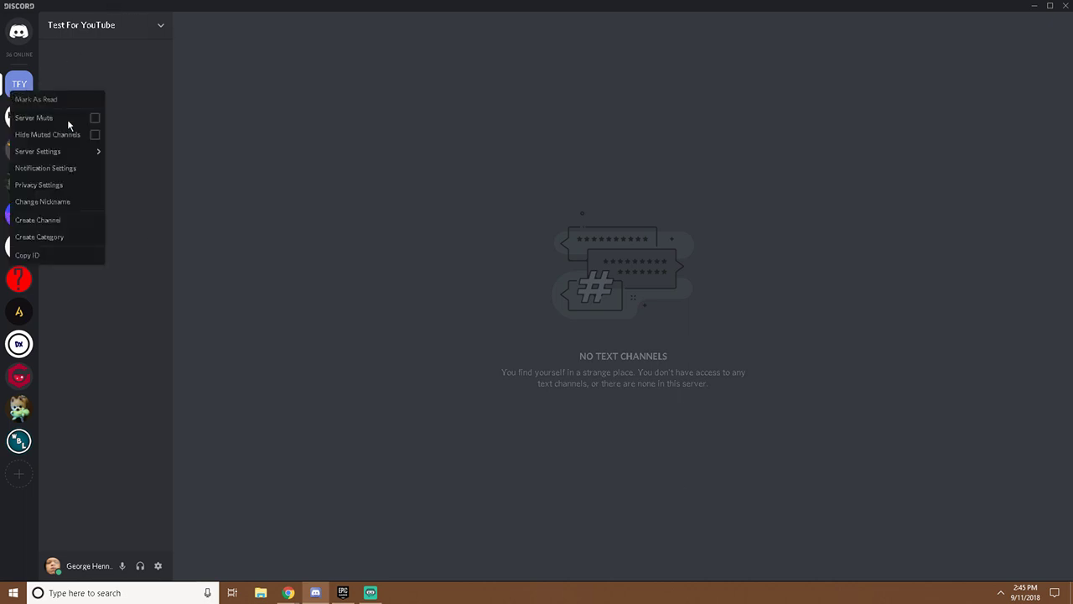
pyautogui.click(160, 148)
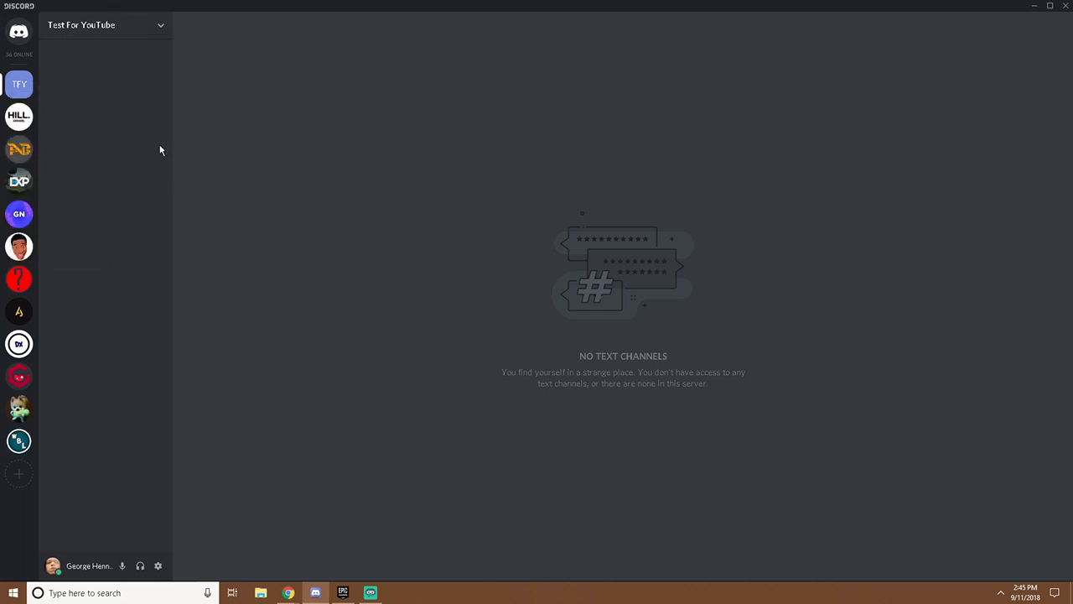
pyautogui.click(147, 28)
pyautogui.click(118, 83)
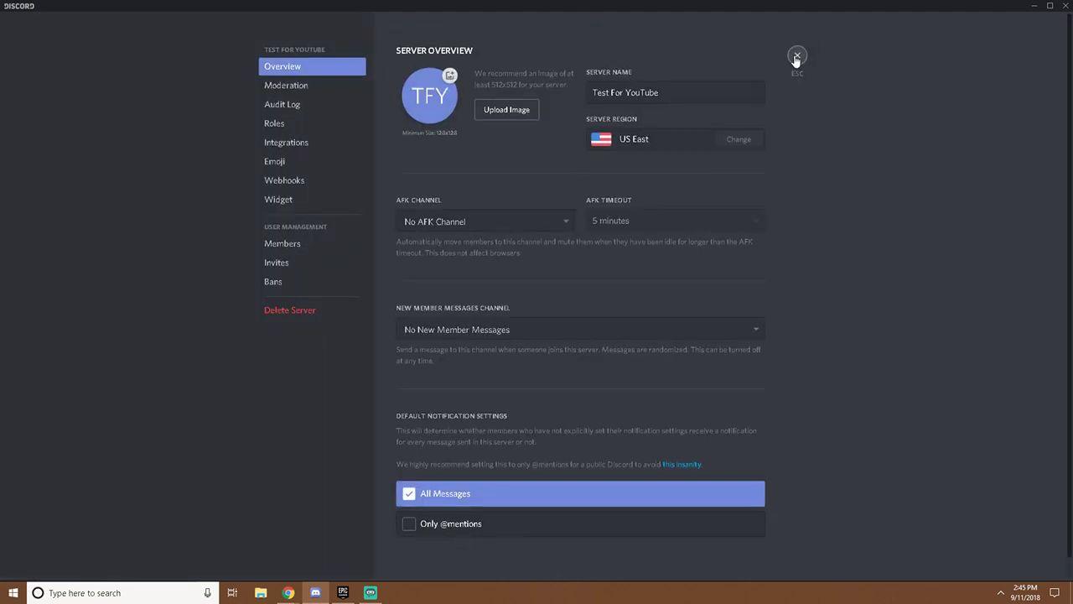
pyautogui.click(798, 57)
# Create a category named Rules in the Test For YouTube server
pyautogui.rightClick(115, 97)
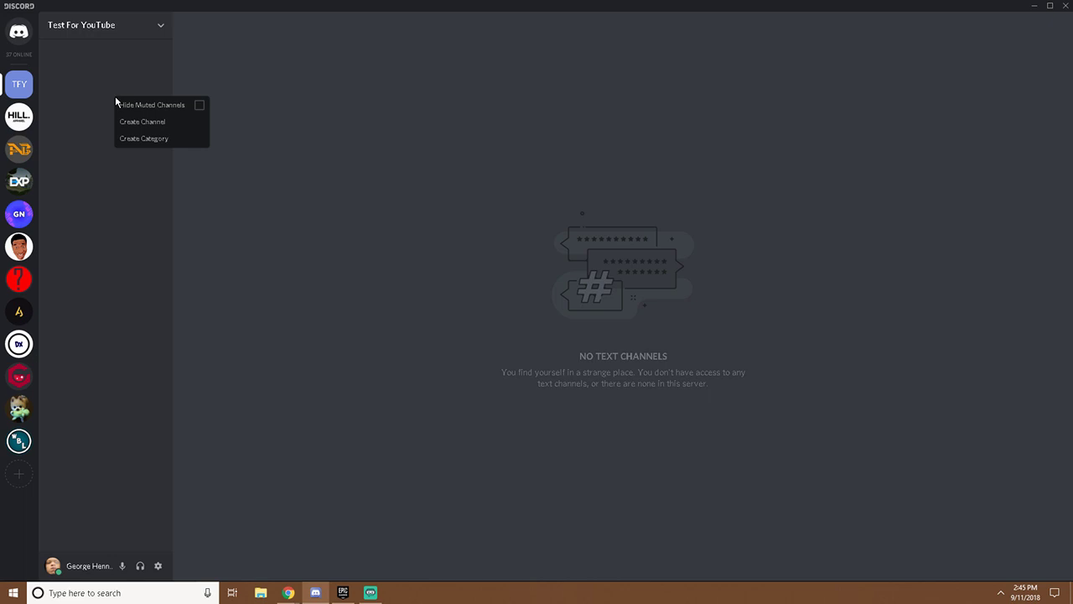
pyautogui.click(144, 140)
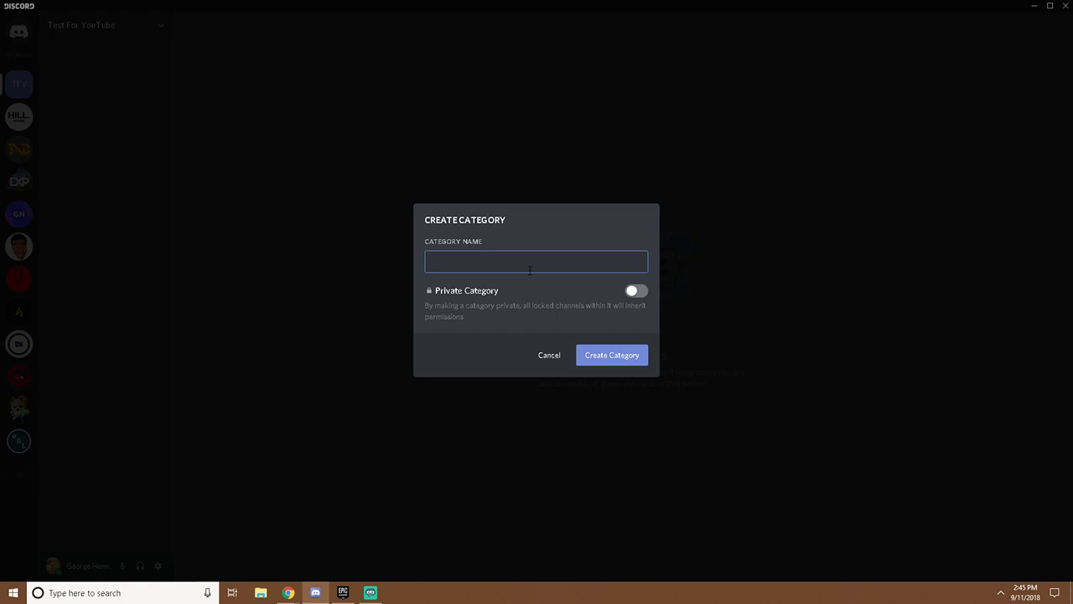
pyautogui.write('Rules')
pyautogui.press('Return')
# Create a text channel named rules inside the Rules category and mute that channel
pyautogui.click(157, 59)
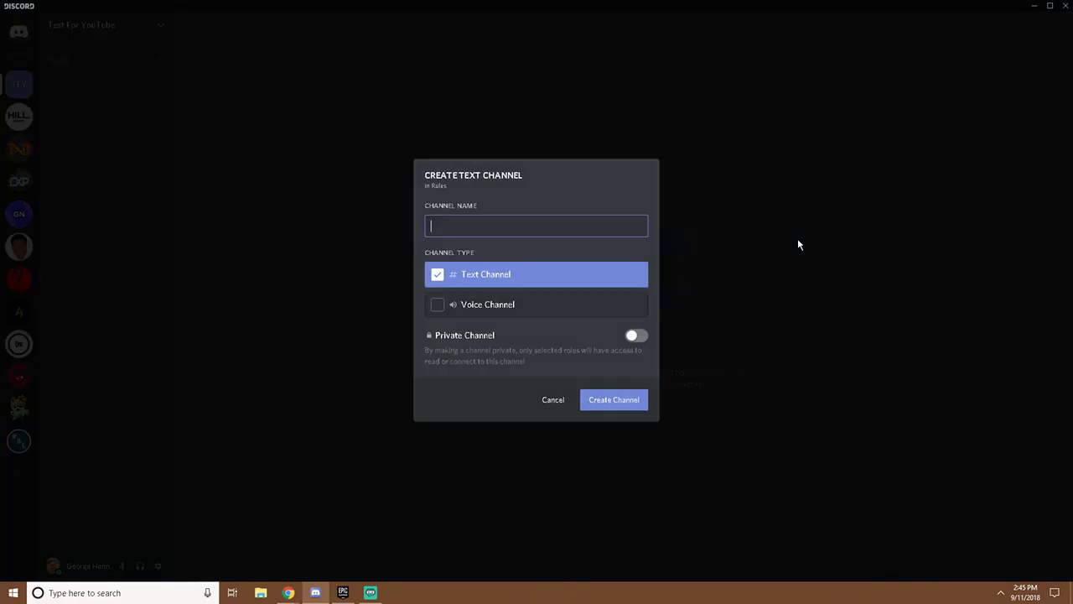
pyautogui.write('rules')
pyautogui.press('Return')
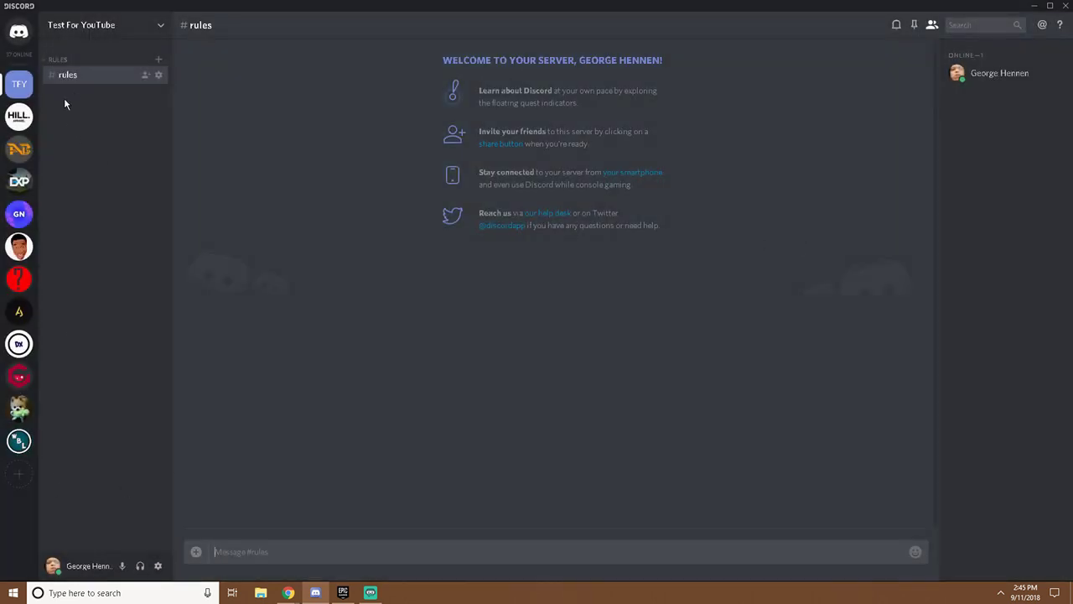
pyautogui.rightClick(83, 86)
pyautogui.click(128, 111)
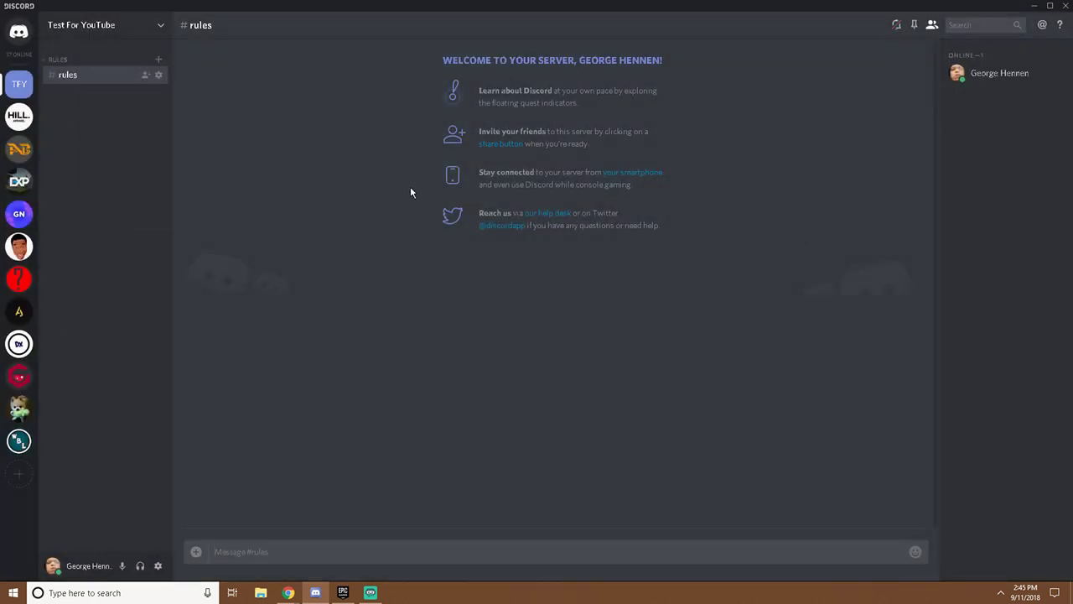
# Assign the Owner role to the server owner's account in the member list
pyautogui.click(1048, 78)
pyautogui.click(824, 175)
pyautogui.click(810, 239)
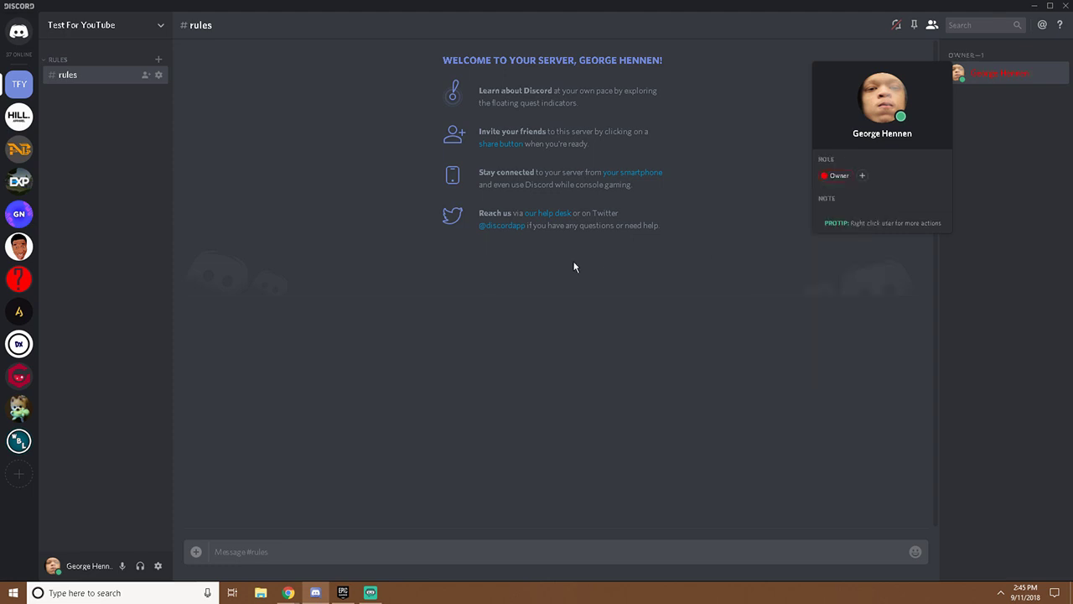
pyautogui.click(575, 266)
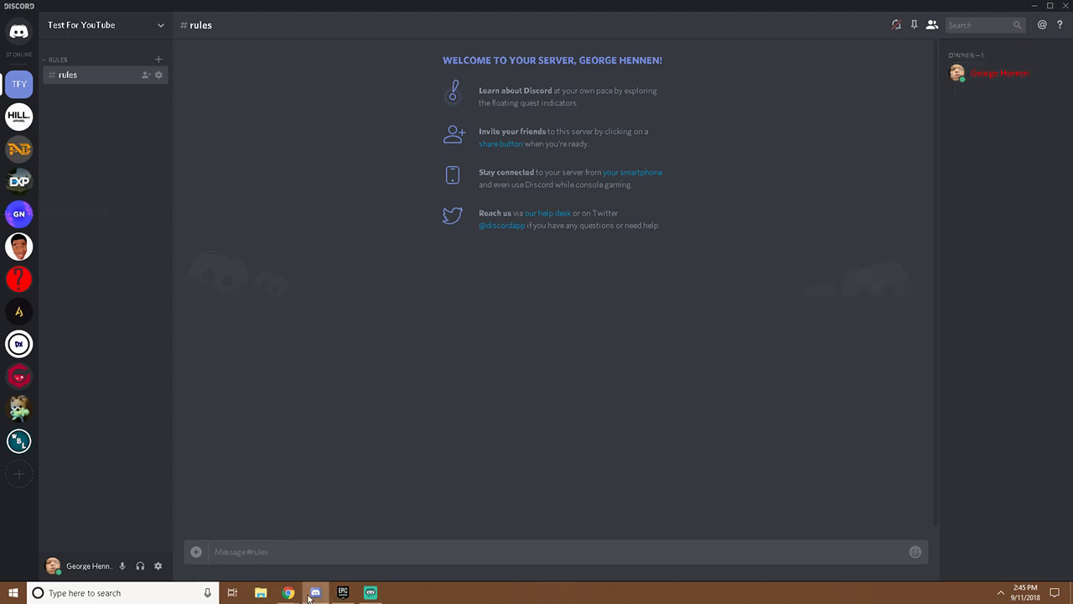
# Switch to Chrome, authorize Rules Bot for the Test For YouTube server with its requested permissions, and complete the robot check
pyautogui.moveTo(288, 593)
pyautogui.click(219, 544)
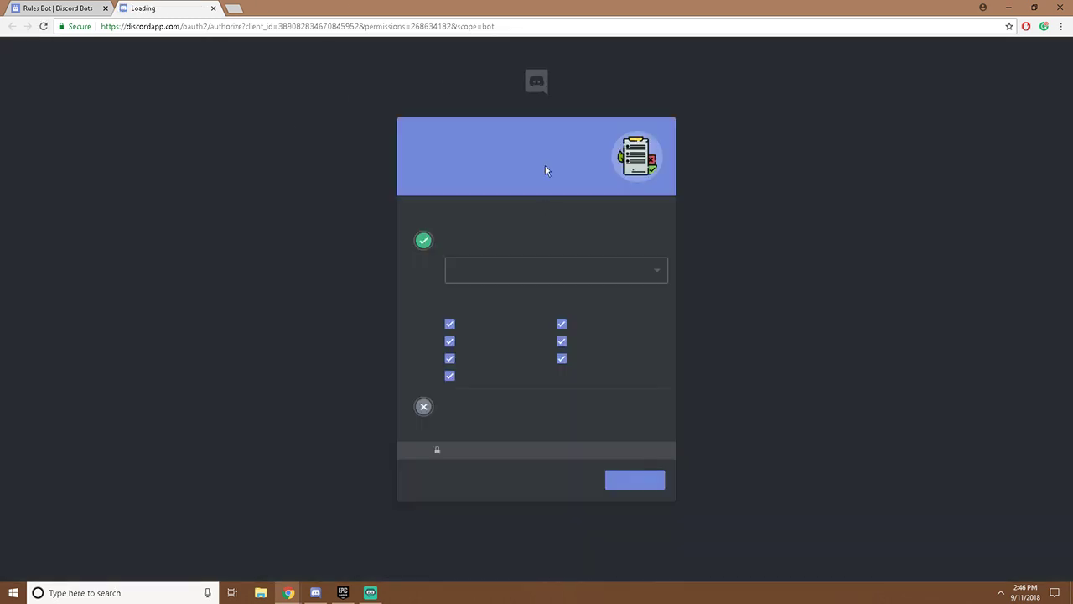
pyautogui.click(513, 272)
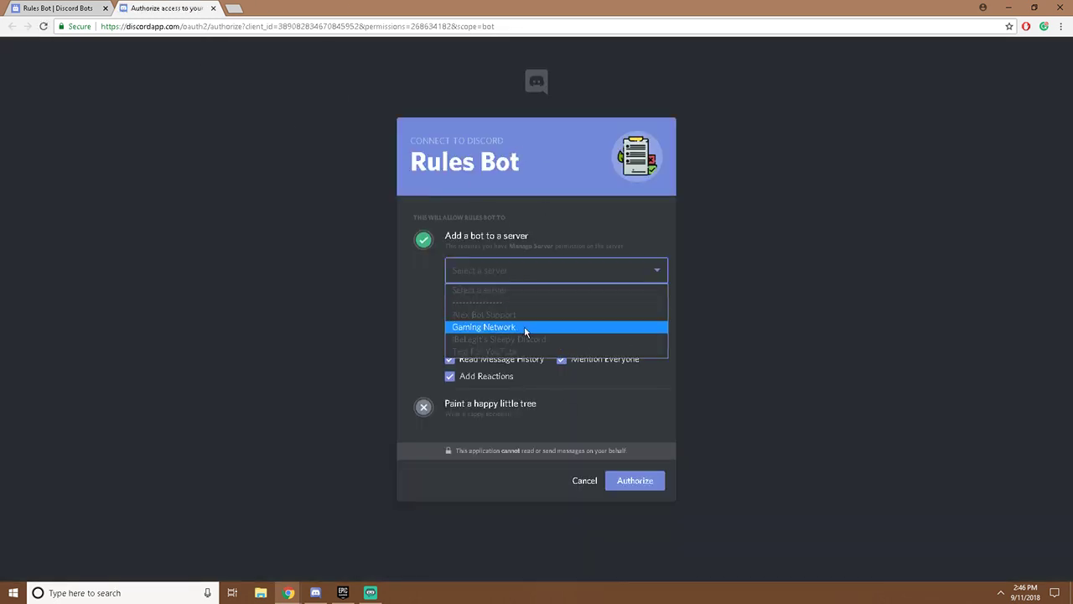
pyautogui.click(503, 351)
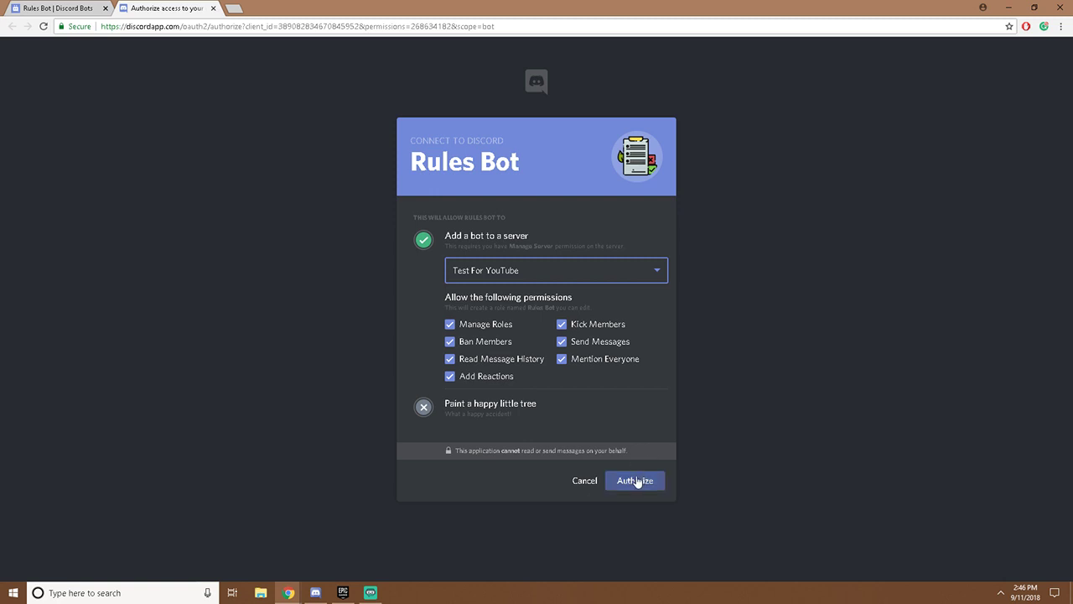
pyautogui.click(634, 479)
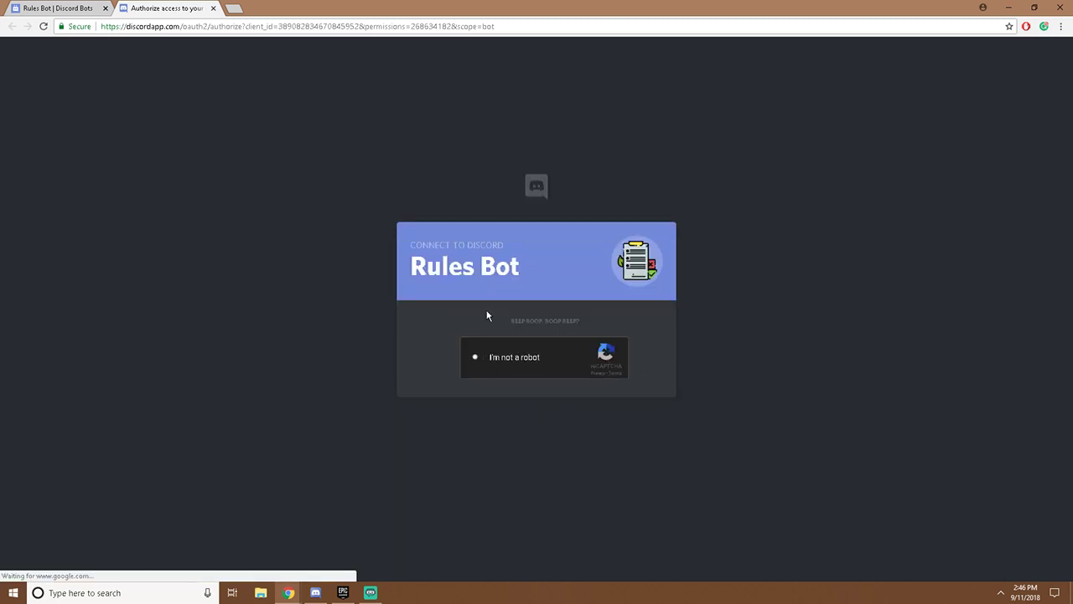
pyautogui.click(475, 357)
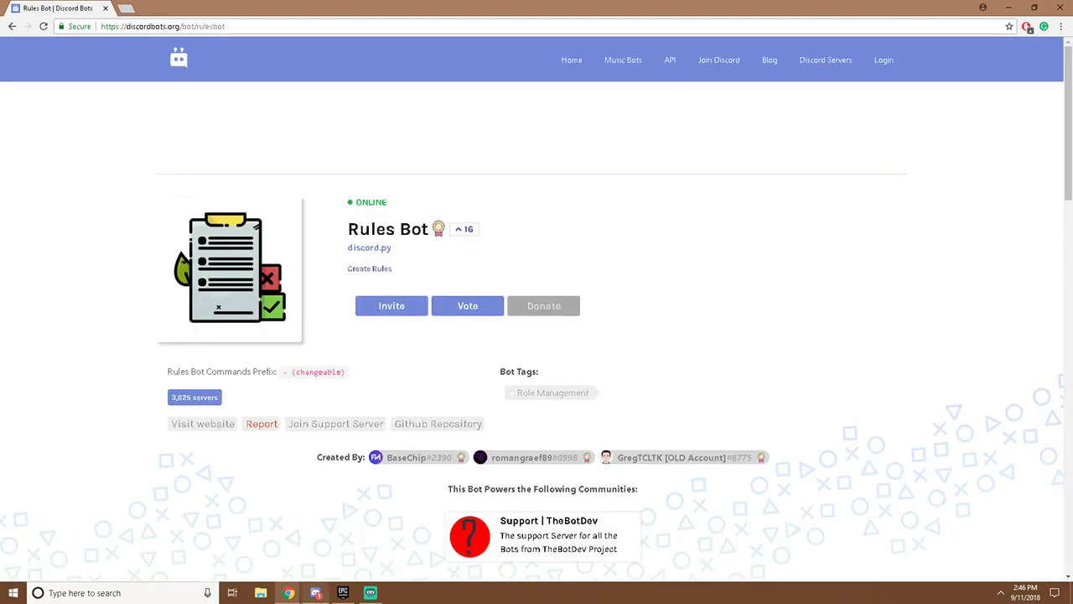
pyautogui.click(316, 593)
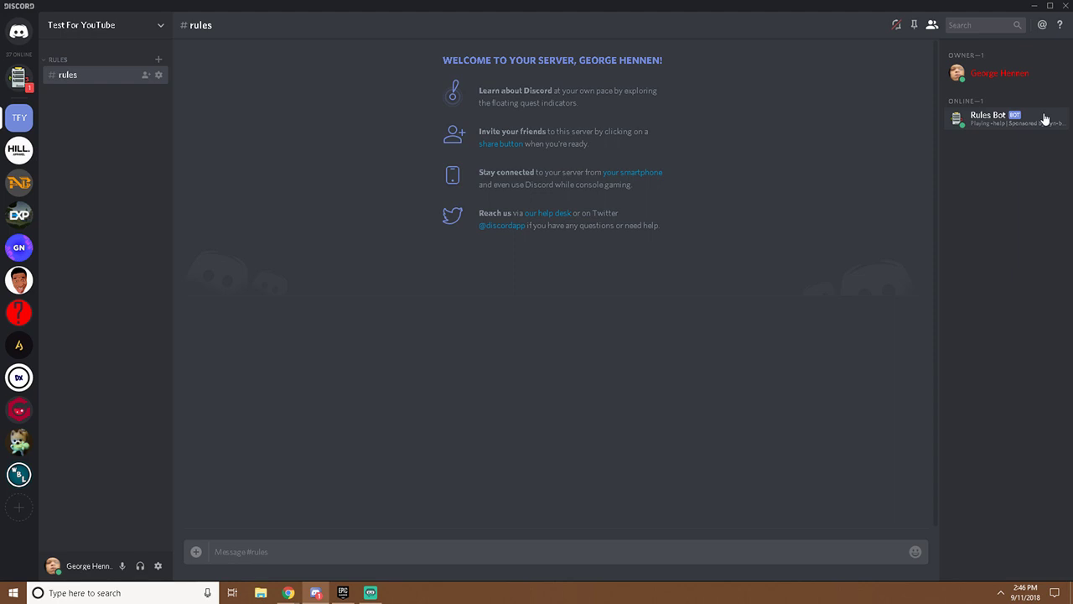
pyautogui.click(1042, 115)
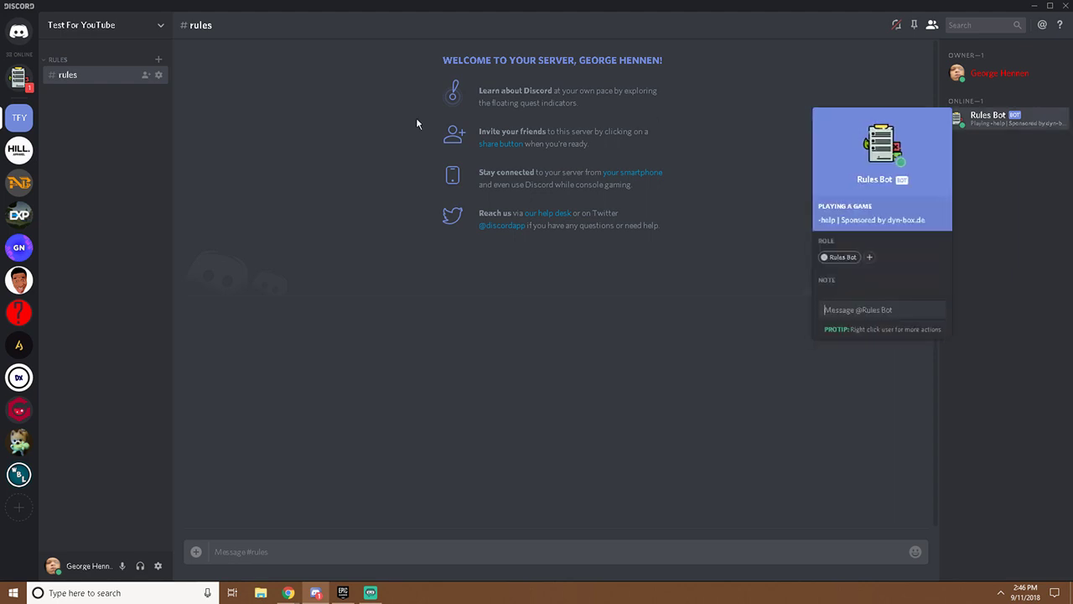
pyautogui.click(18, 80)
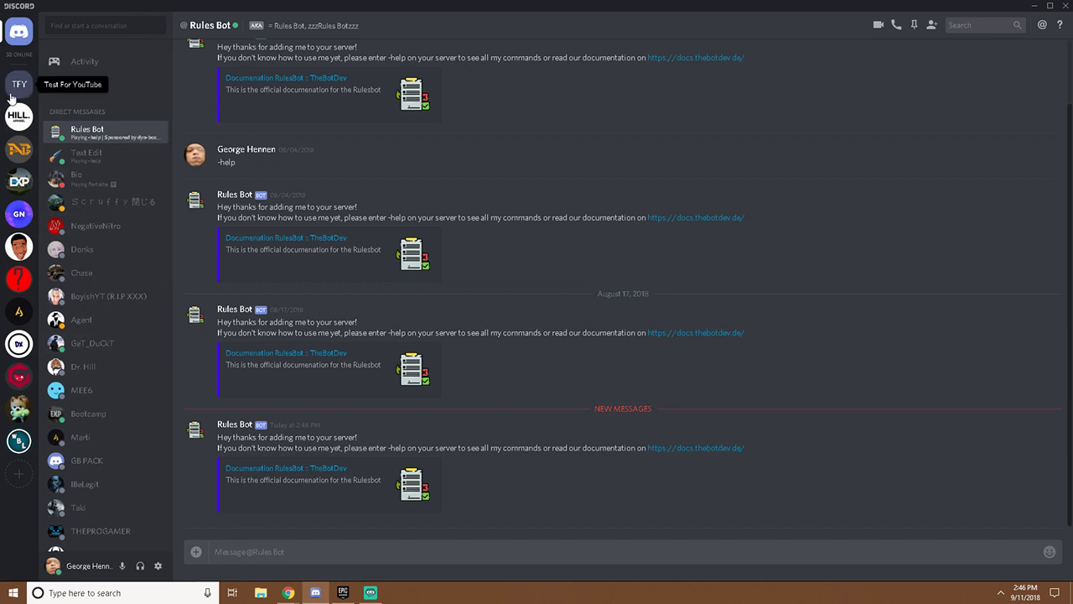
# Return to the Test For YouTube server and assign the Bots role to Rules Bot
pyautogui.click(18, 84)
pyautogui.click(985, 117)
pyautogui.click(870, 265)
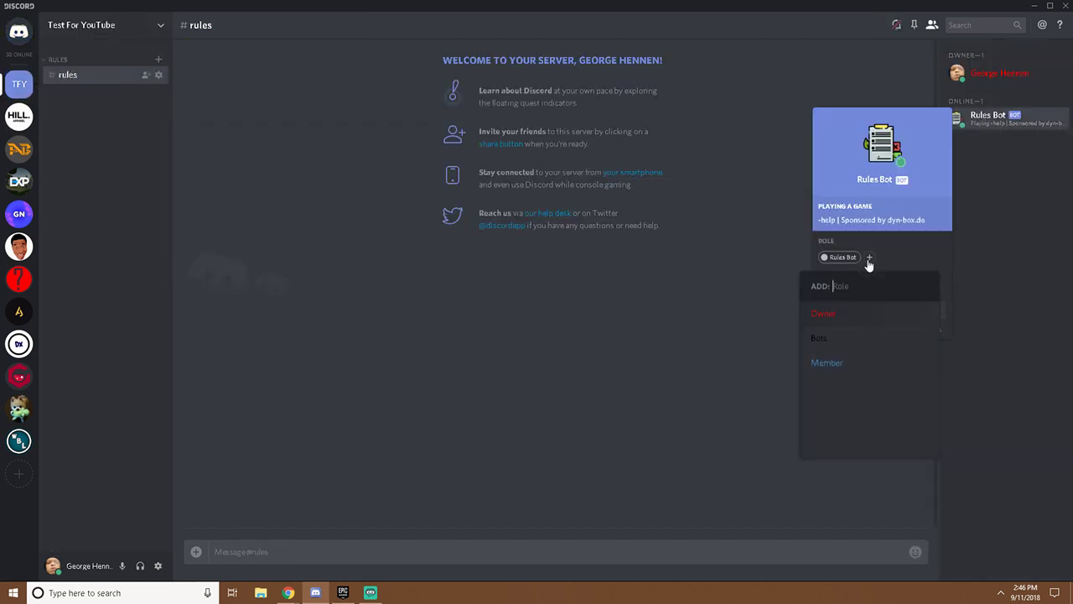
pyautogui.click(836, 337)
pyautogui.click(661, 297)
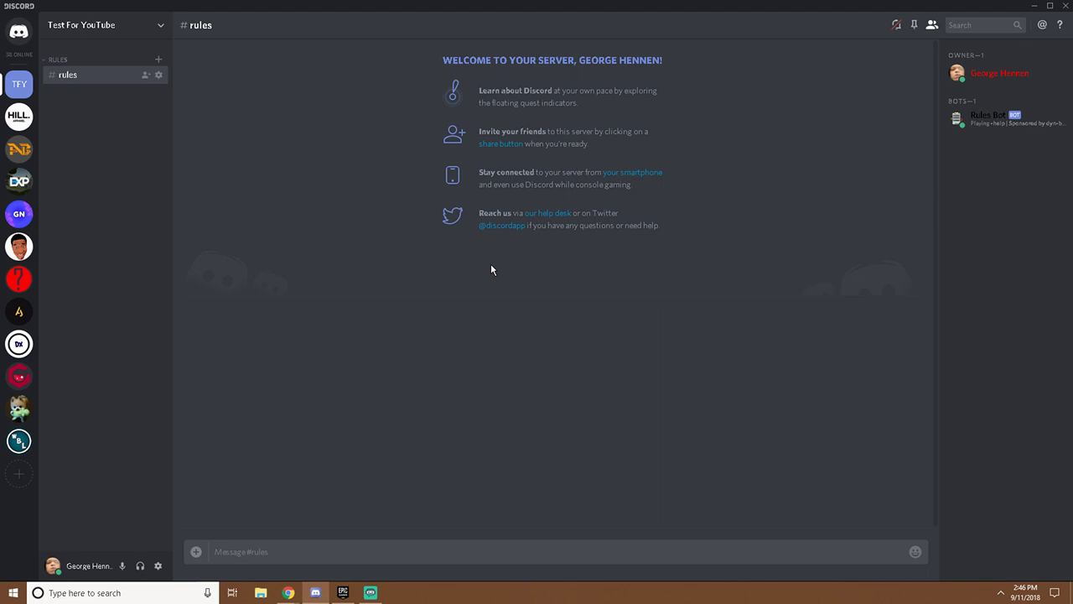
pyautogui.rightClick(65, 74)
pyautogui.click(111, 116)
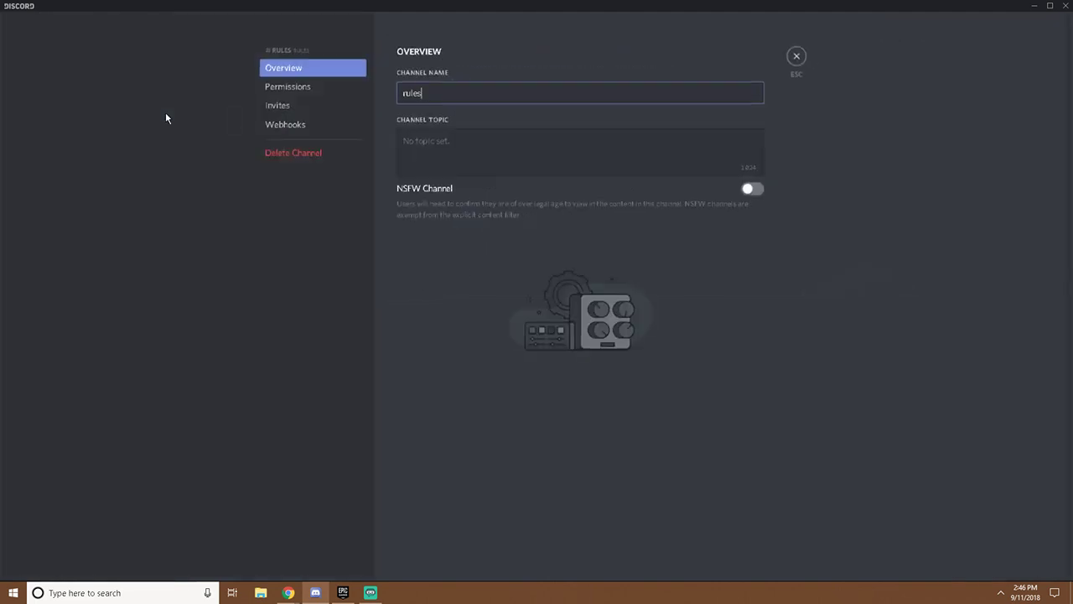
pyautogui.click(280, 89)
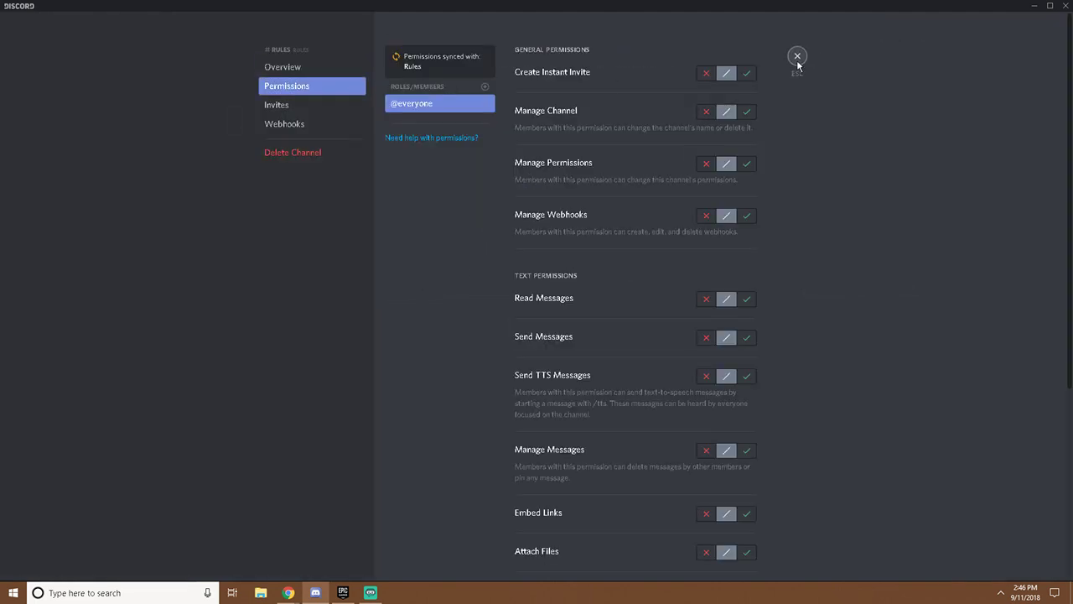
pyautogui.click(798, 56)
pyautogui.rightClick(74, 90)
pyautogui.click(49, 166)
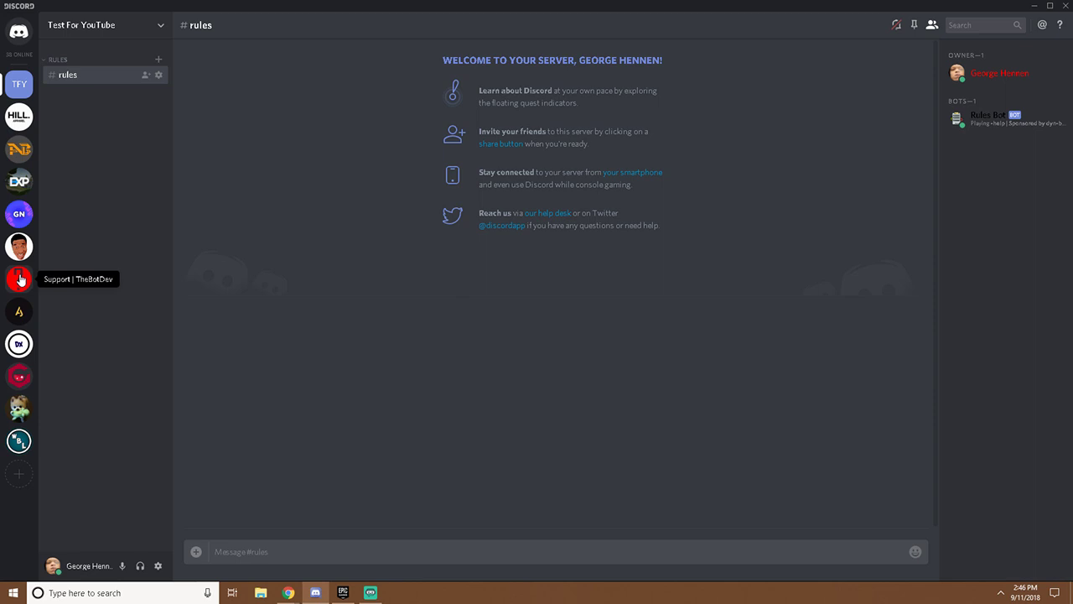
pyautogui.rightClick(98, 71)
pyautogui.click(126, 112)
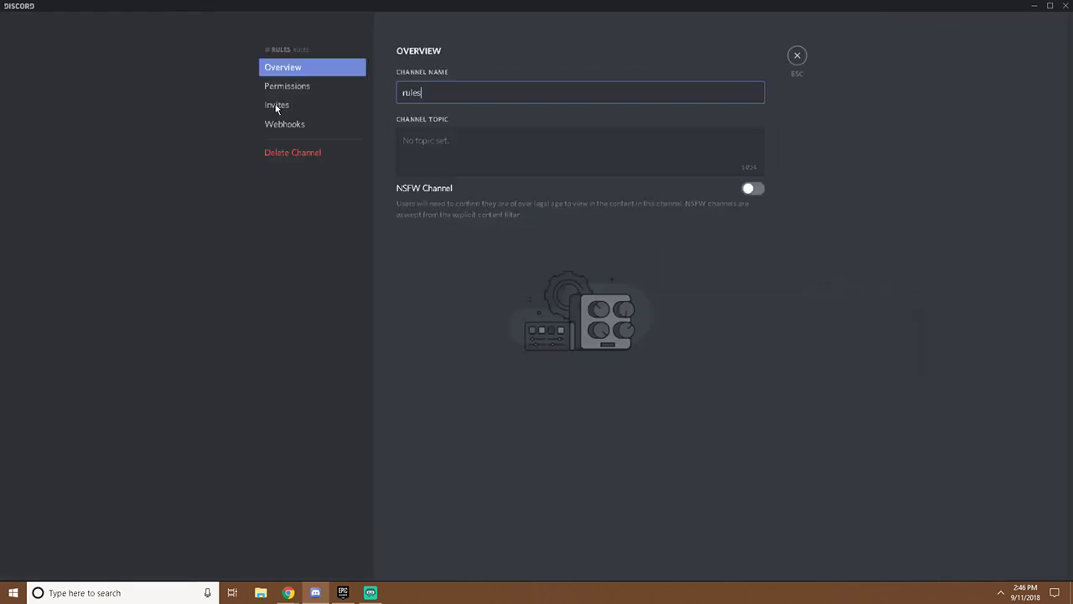
pyautogui.click(279, 87)
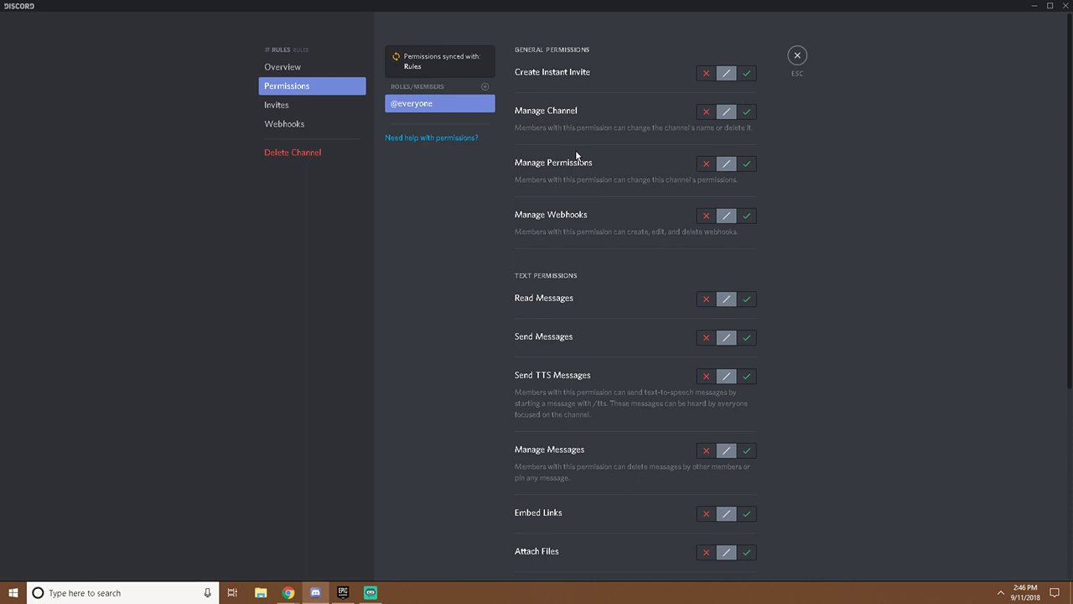
pyautogui.click(709, 301)
pyautogui.click(707, 337)
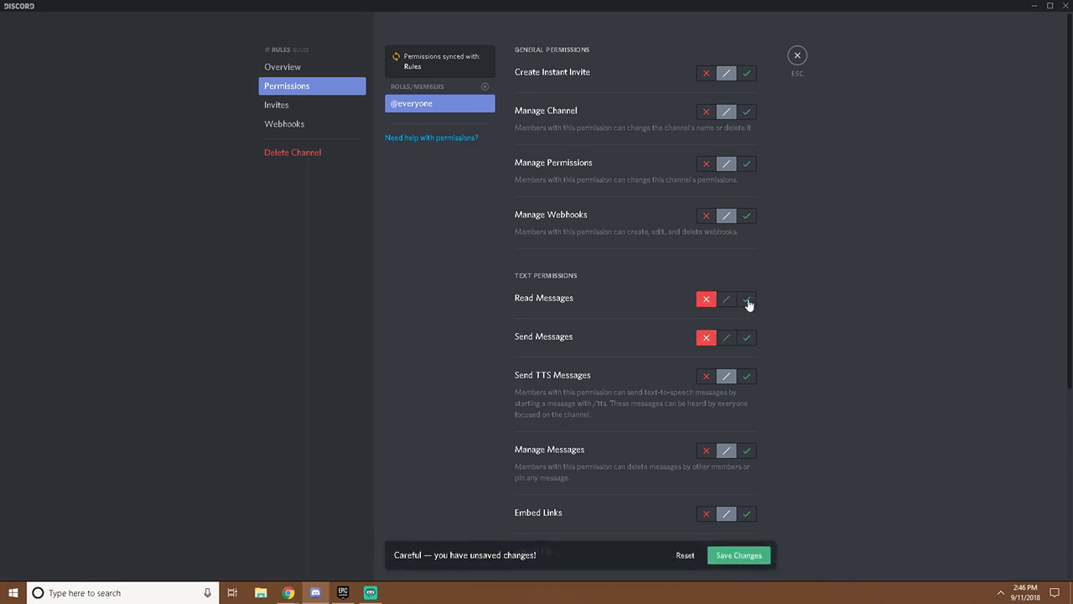
pyautogui.click(727, 299)
pyautogui.click(748, 301)
pyautogui.click(738, 555)
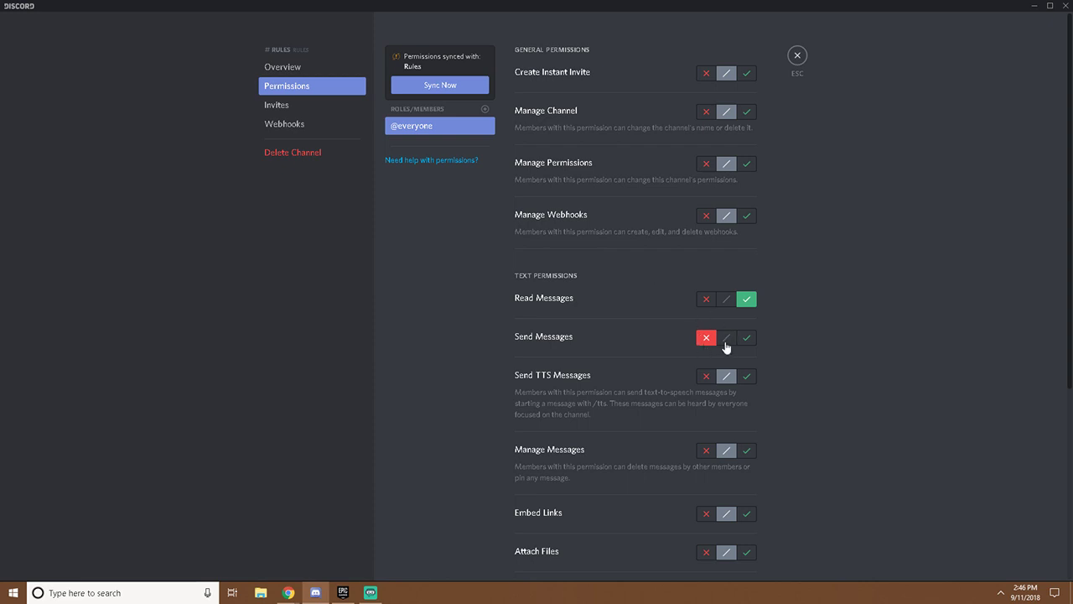
pyautogui.click(726, 300)
# Add the Bots role to the rules channel's permissions, allow it Send Messages, save, and close the channel settings
pyautogui.click(486, 110)
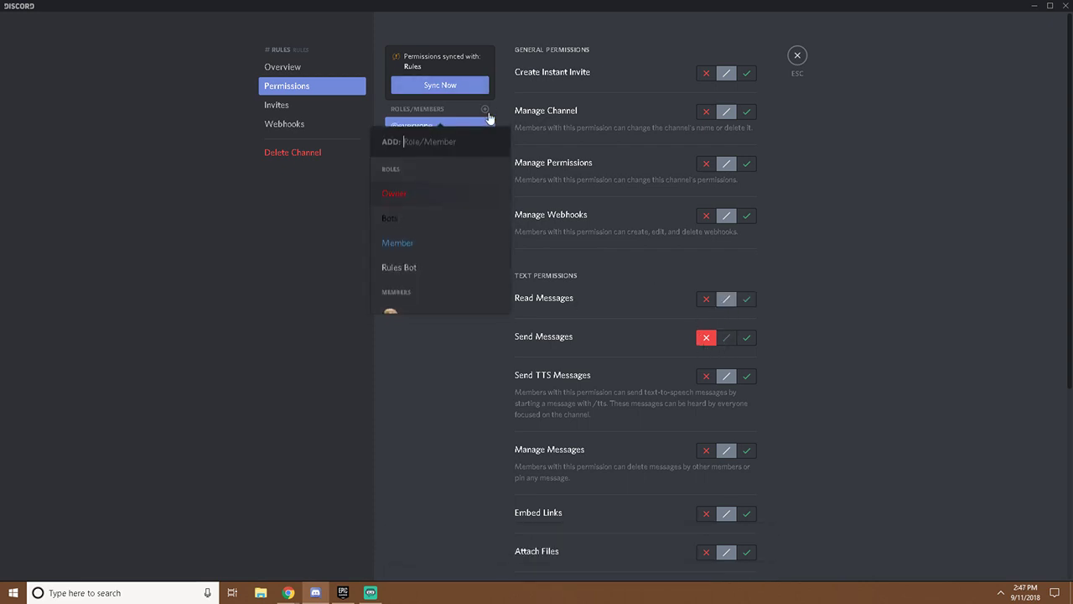
pyautogui.click(428, 218)
pyautogui.click(747, 338)
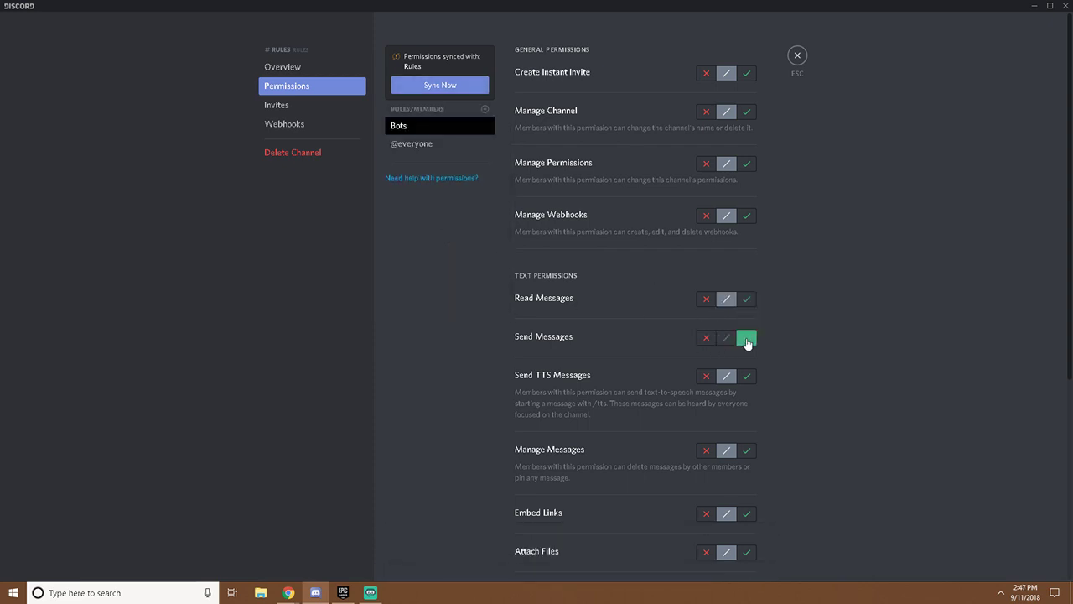
pyautogui.click(737, 559)
pyautogui.click(797, 55)
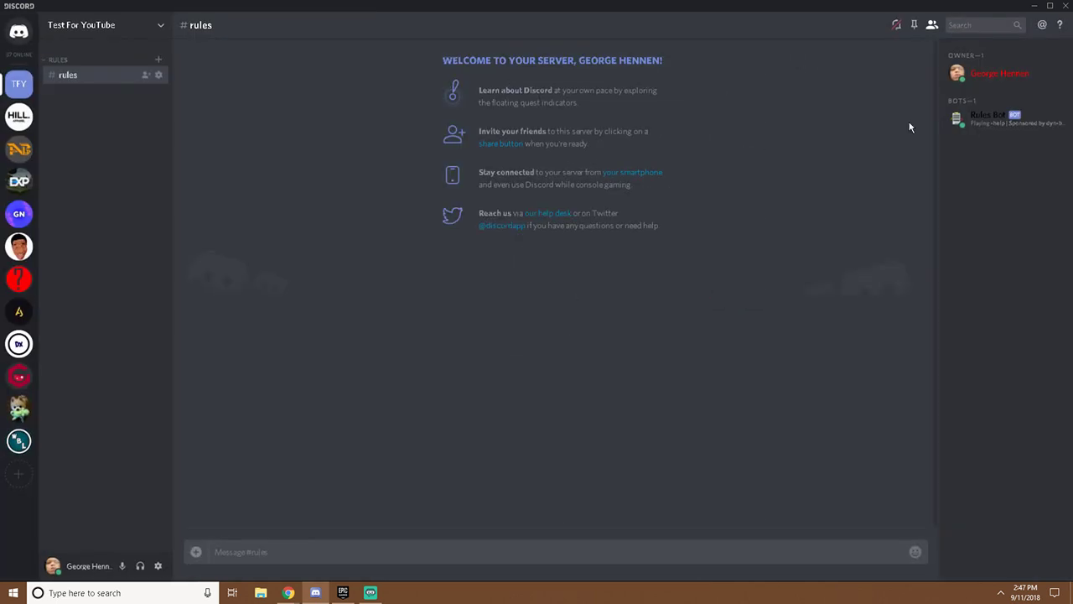
# Reopen the rules channel's permissions and add the Rules Bot role with Send Messages allowed
pyautogui.rightClick(58, 67)
pyautogui.click(87, 109)
pyautogui.click(294, 85)
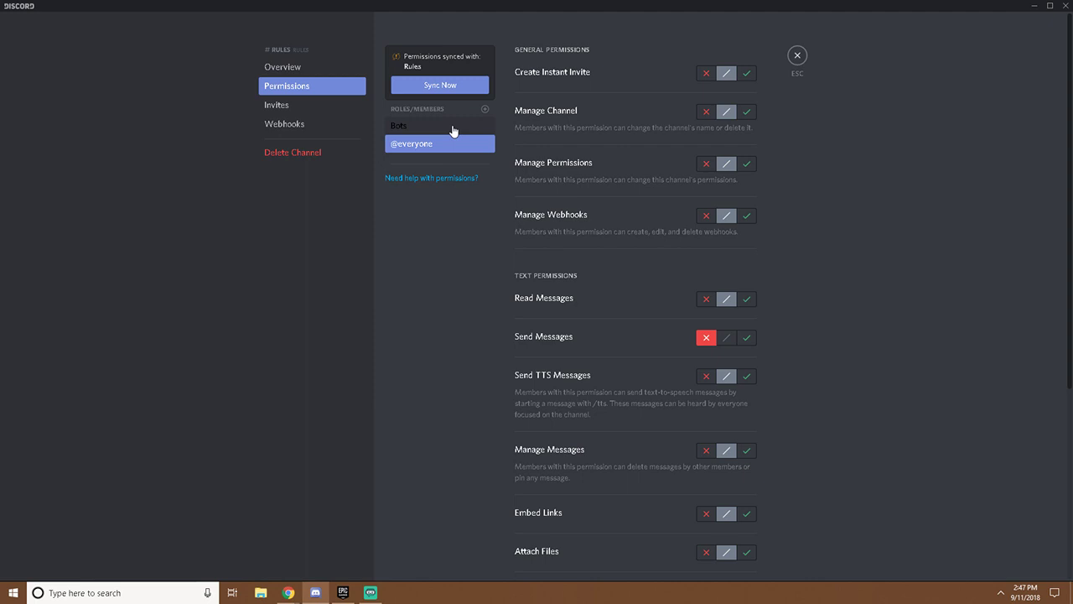
pyautogui.click(453, 130)
pyautogui.click(484, 109)
pyautogui.press('Escape')
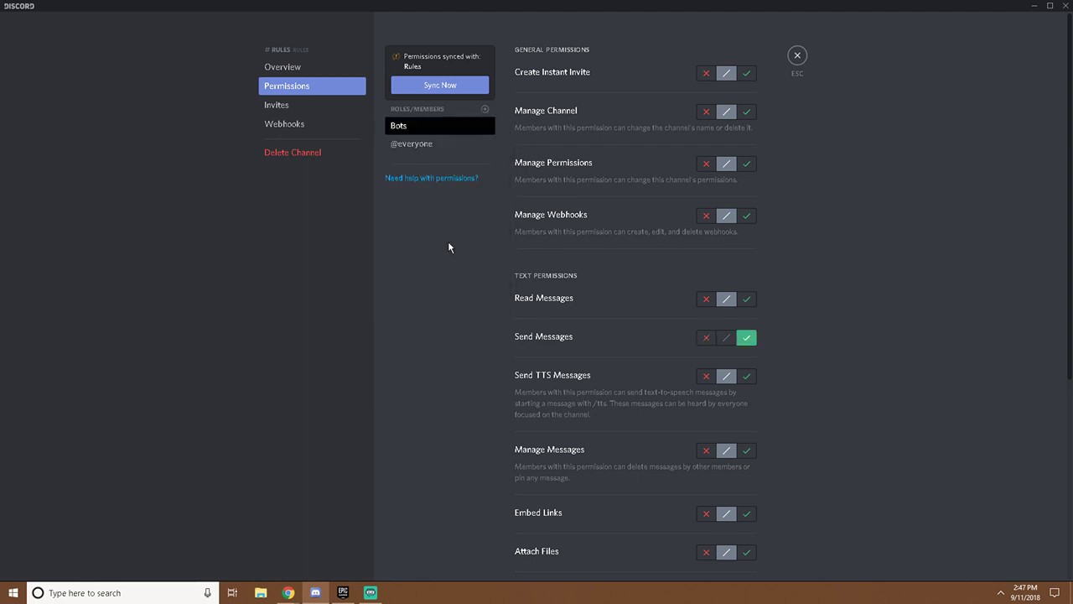
pyautogui.click(746, 337)
# Add the Rules Bot member to the channel's permissions, allow it Send Messages, and save the changes
pyautogui.click(484, 109)
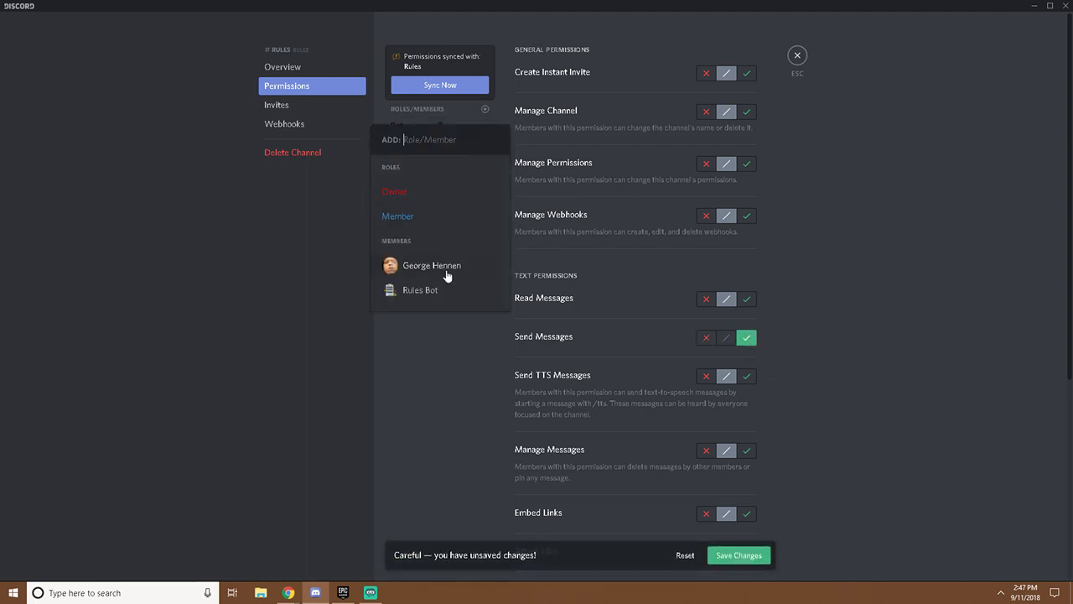
pyautogui.click(423, 290)
pyautogui.click(746, 338)
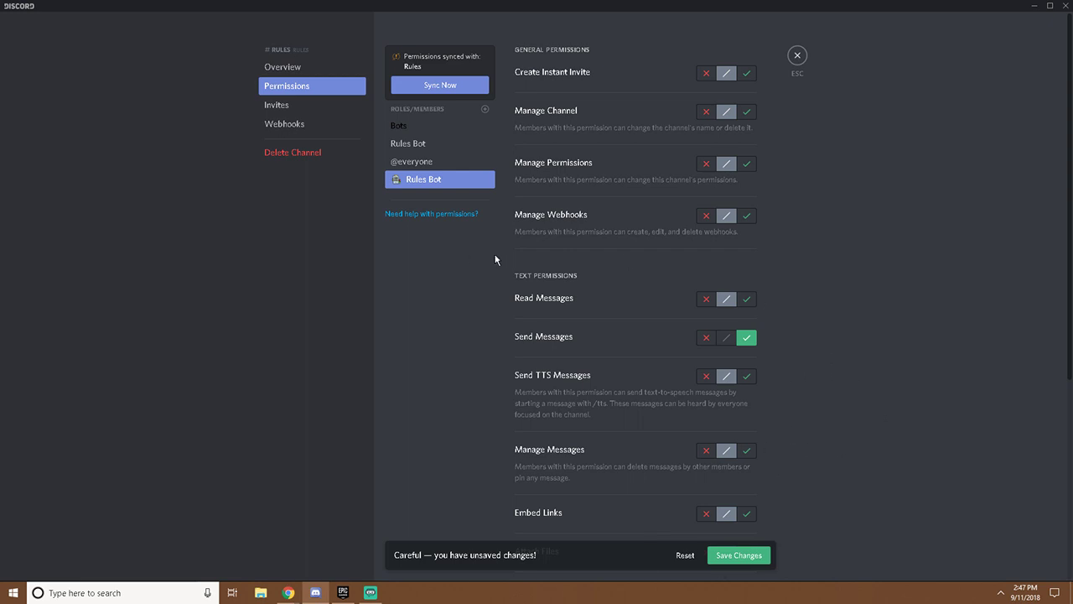
pyautogui.click(741, 556)
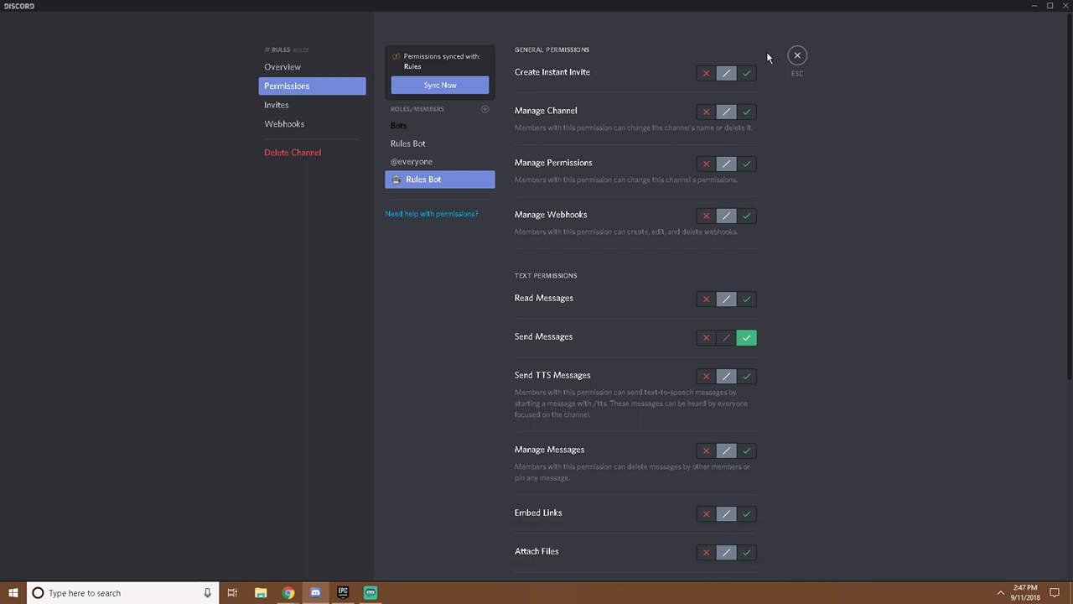
# Close the channel settings, create a text channel named bot-commands-test in the Rules category, and open it
pyautogui.click(796, 59)
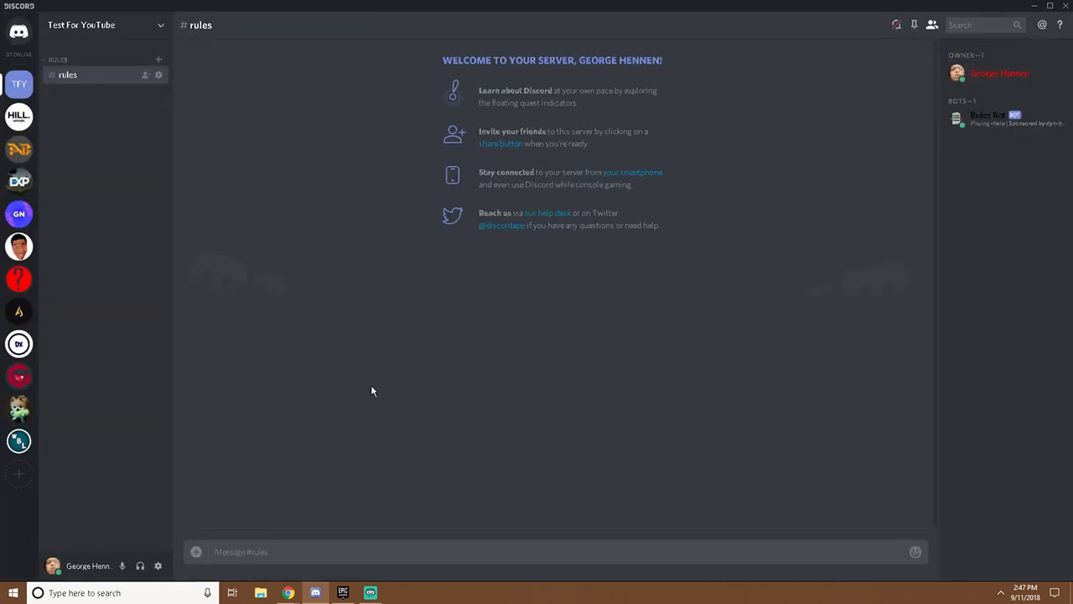
pyautogui.rightClick(89, 143)
pyautogui.rightClick(87, 114)
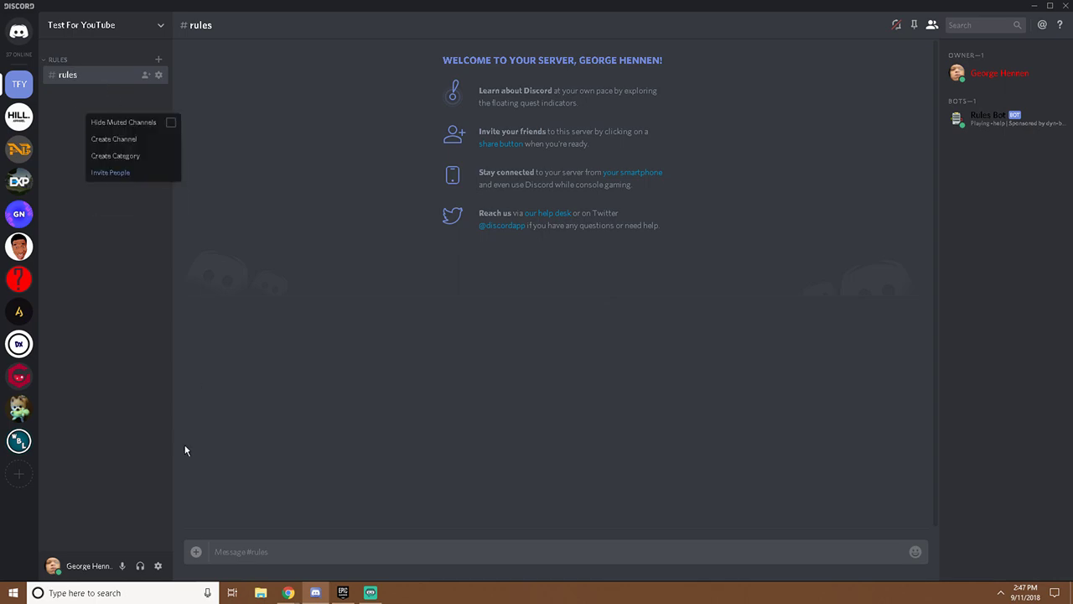
pyautogui.click(158, 58)
pyautogui.click(159, 60)
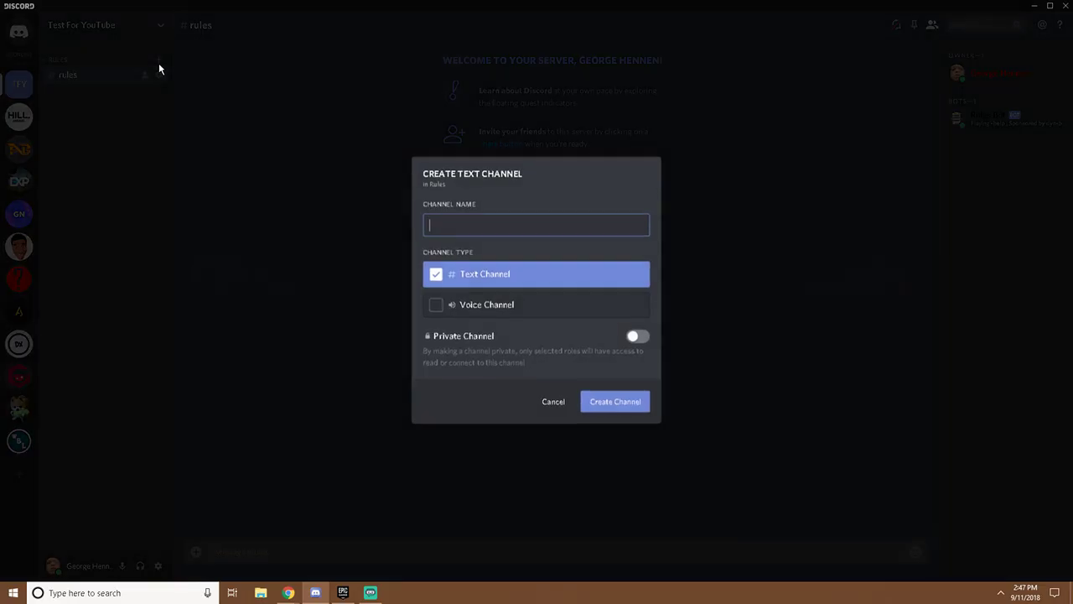
pyautogui.write('bot-c')
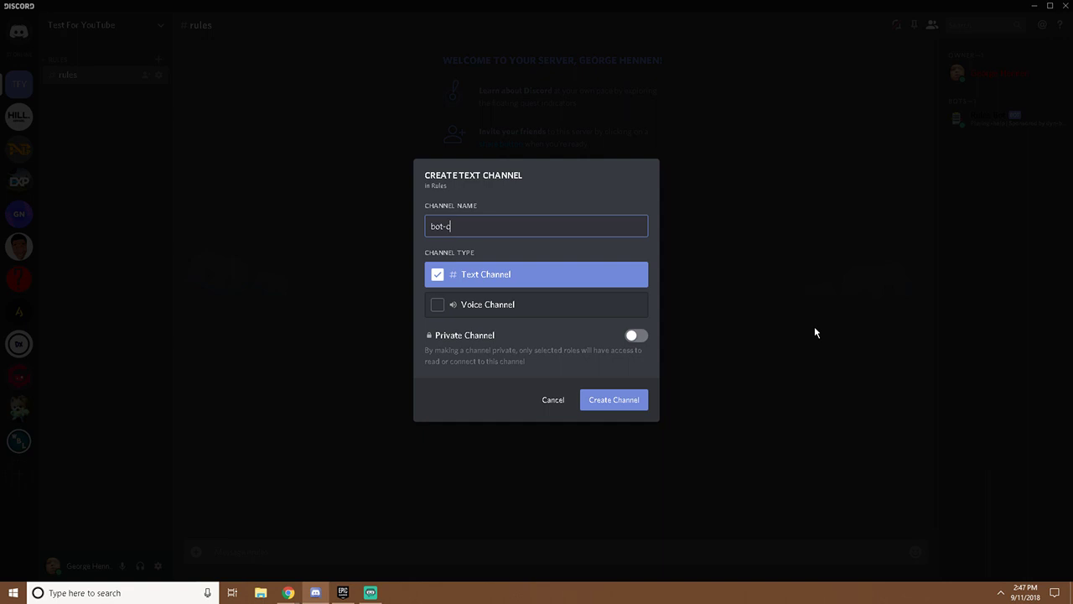
pyautogui.write('ommands-test')
pyautogui.press('Return')
pyautogui.click(80, 95)
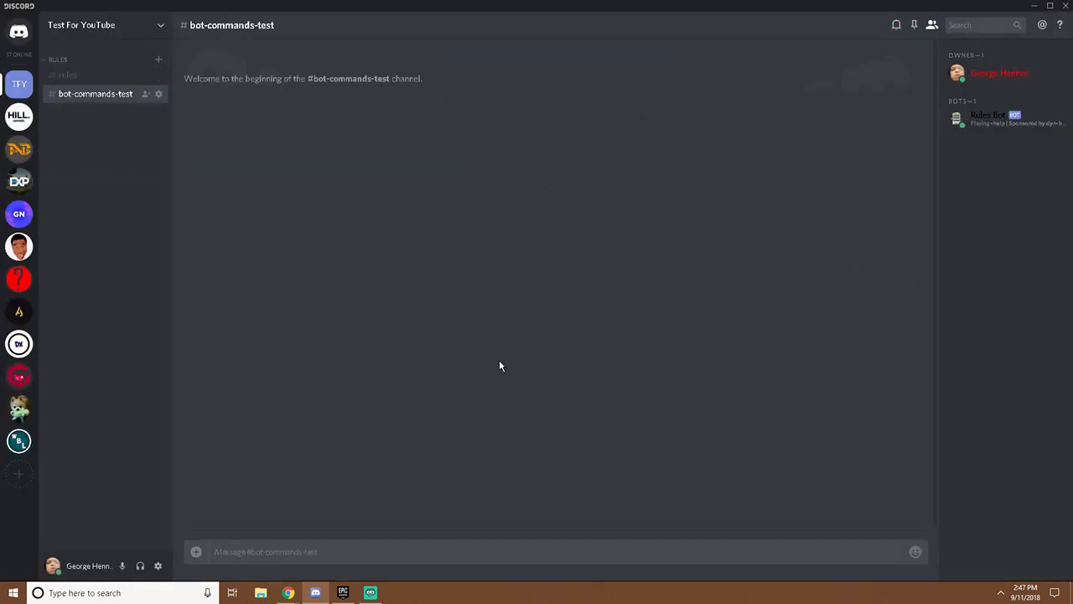
# Send Rules Bot the -help command, followed by the -setup command, in the bot-commands-test channel
pyautogui.write('-help')
pyautogui.press('Return')
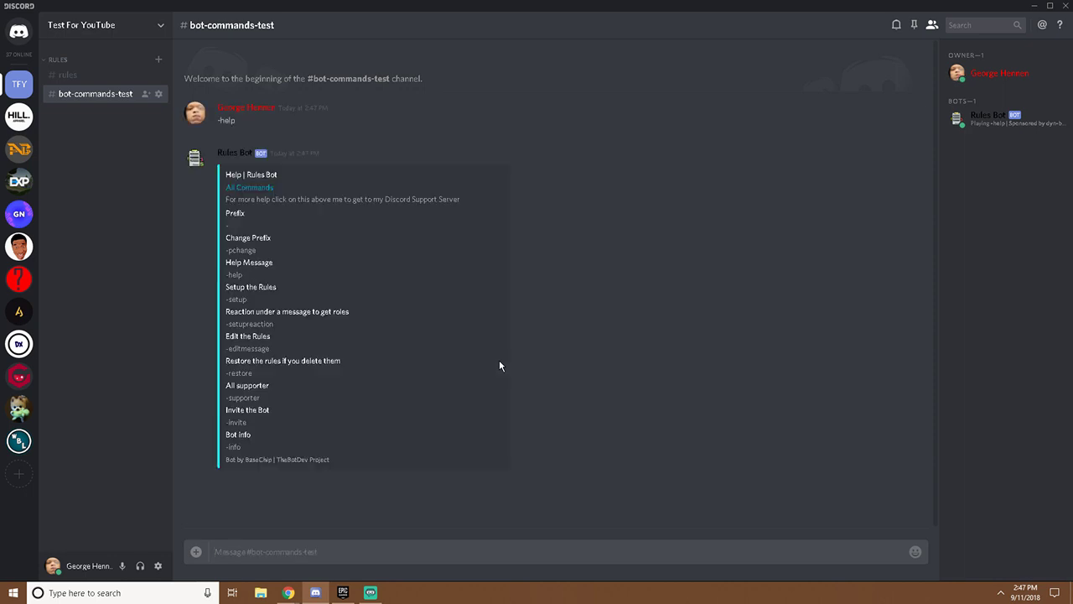
pyautogui.write('-setup')
pyautogui.press('Return')
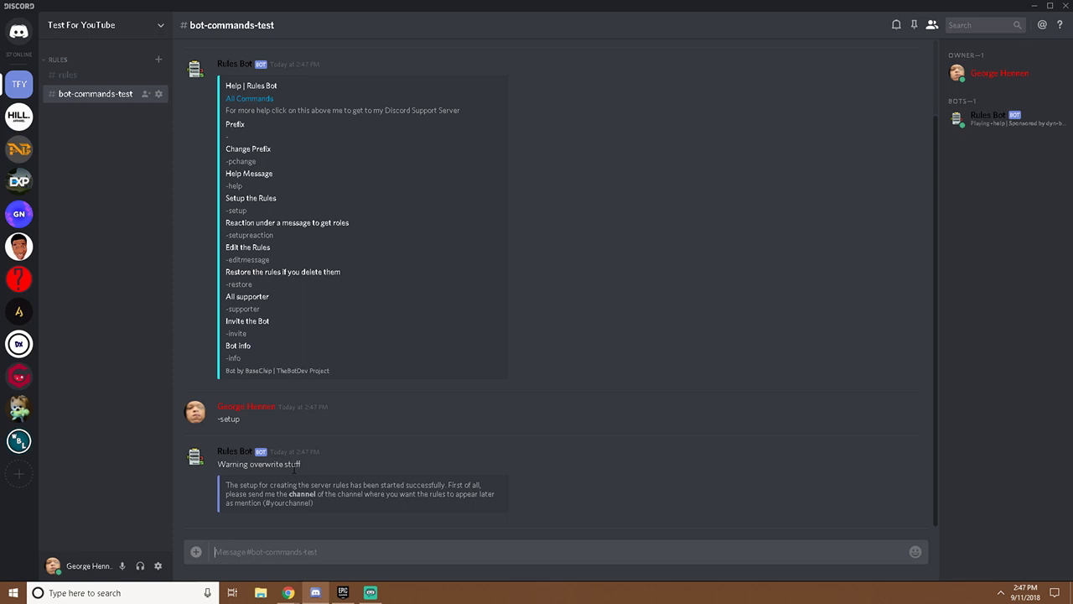
# Answer the bot's channel question by sending a mention of the #rules channel in bot-commands-test
pyautogui.scroll(3, 366, 407)
pyautogui.scroll(-3, 352, 410)
pyautogui.click(77, 75)
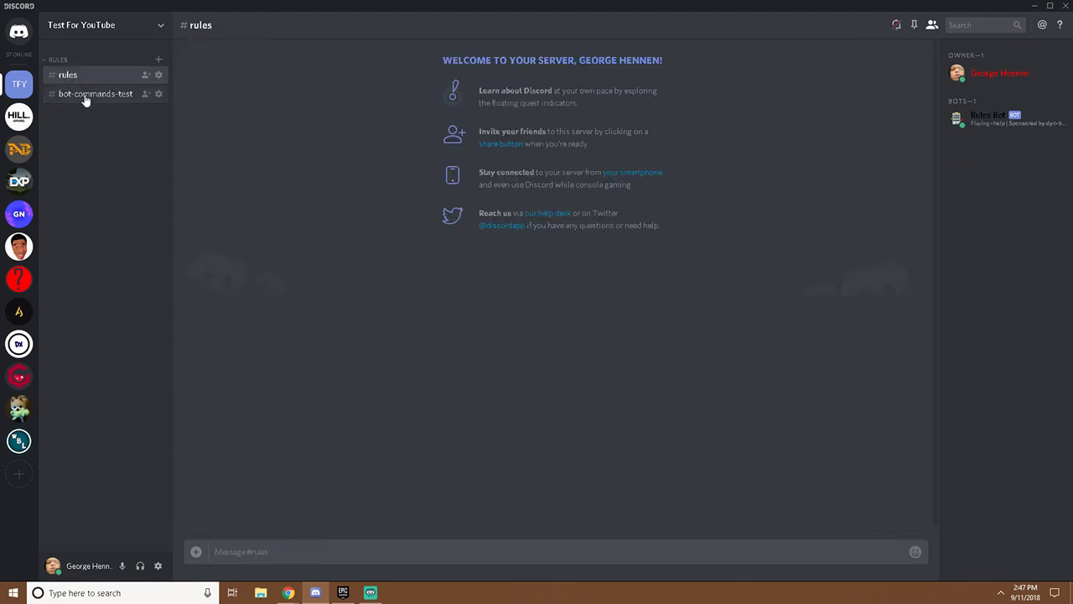
pyautogui.click(83, 94)
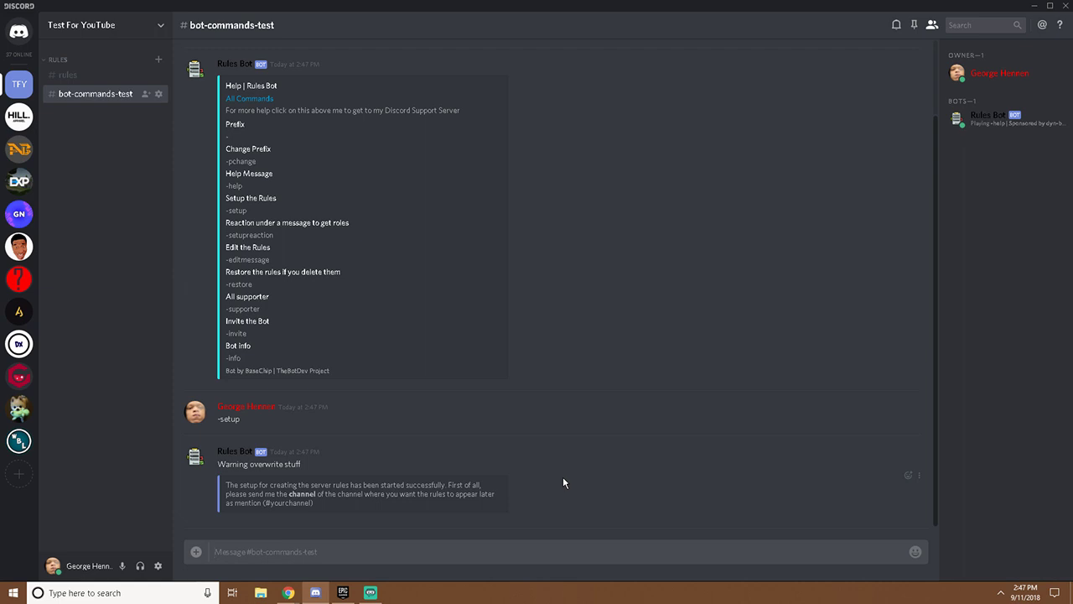
pyautogui.write('#')
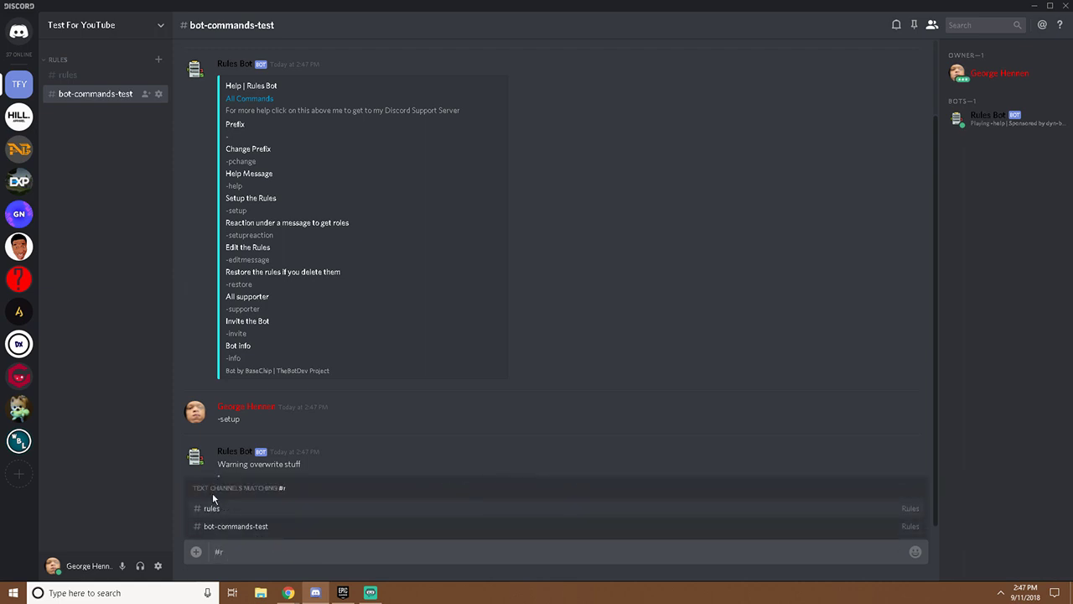
pyautogui.write('r')
pyautogui.click(249, 508)
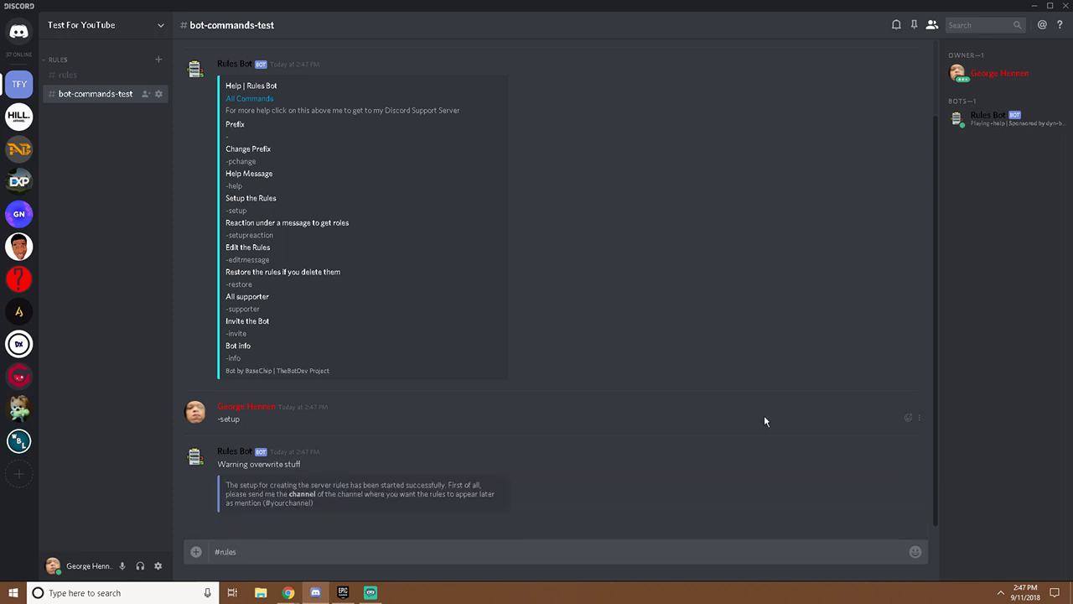
pyautogui.press('Return')
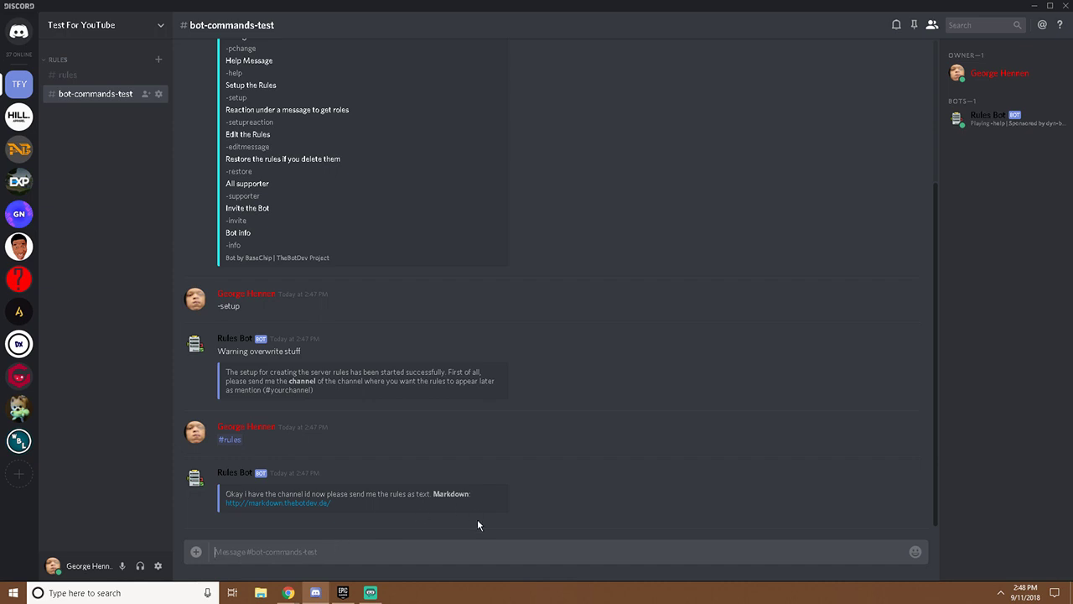
# Send the rules text in bold on two lines: "1: No trolling" and "2: No link posting"
pyautogui.write('*')
pyautogui.hotkey('shift', 'Return')
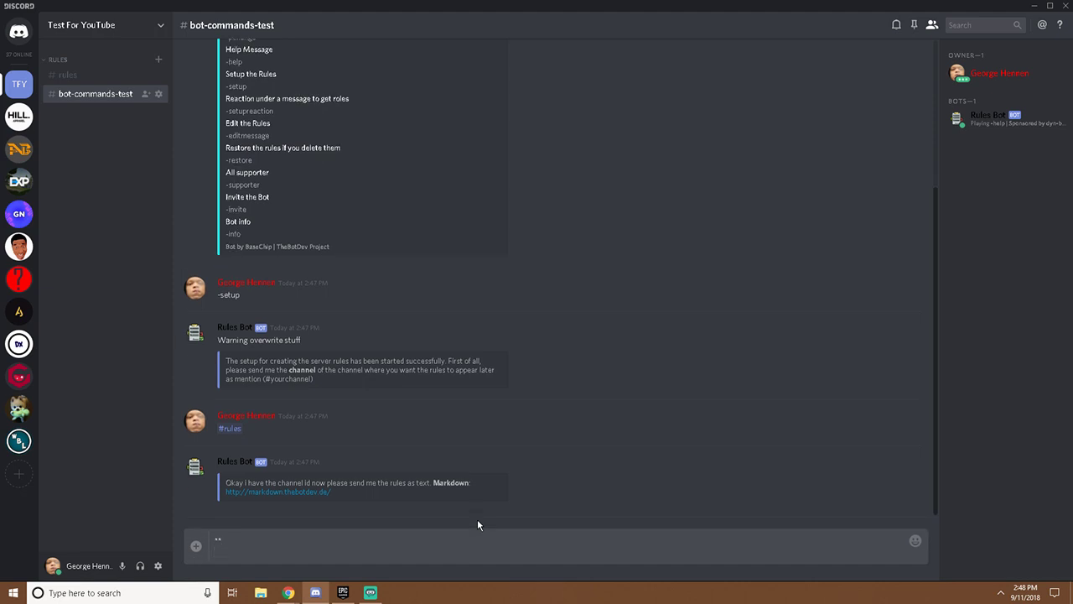
pyautogui.write('1. No trolling')
pyautogui.hotkey('shift', 'Return')
pyautogui.write('2')
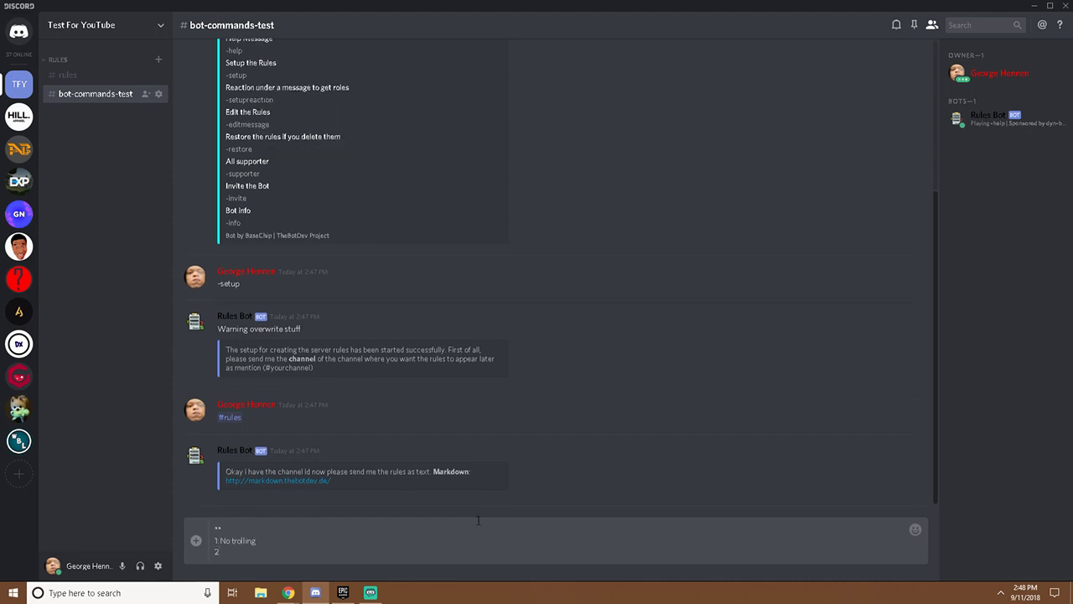
pyautogui.write('No link posting')
pyautogui.hotkey('shift', 'Return')
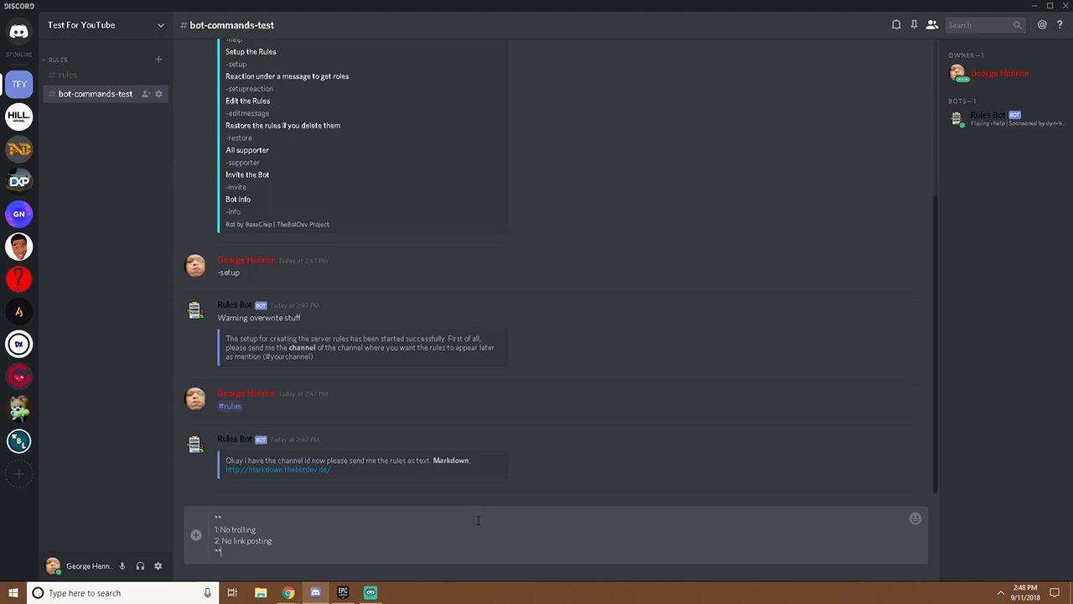
pyautogui.write('**')
pyautogui.press('Return')
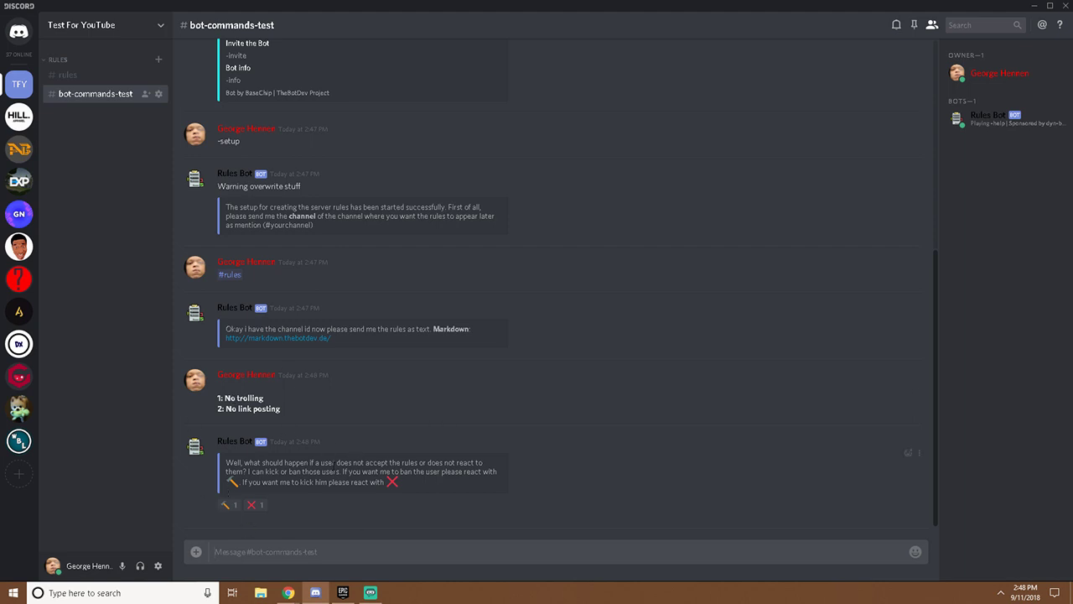
# React with the red cross to have the bot kick users who do not accept the rules
pyautogui.moveTo(225, 461); pyautogui.dragTo(584, 480)
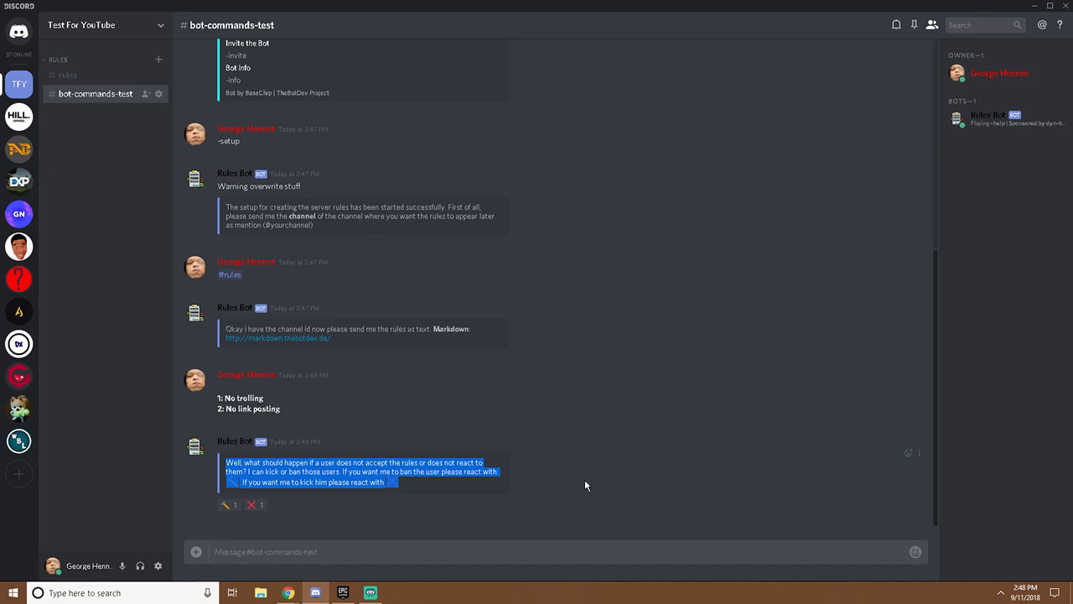
pyautogui.click(584, 479)
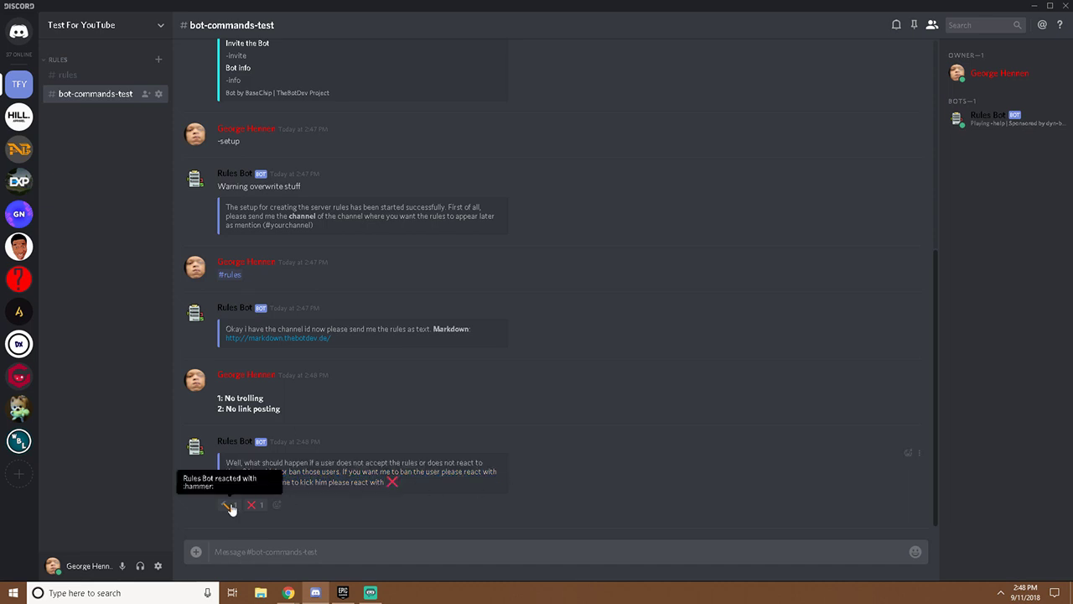
pyautogui.click(260, 506)
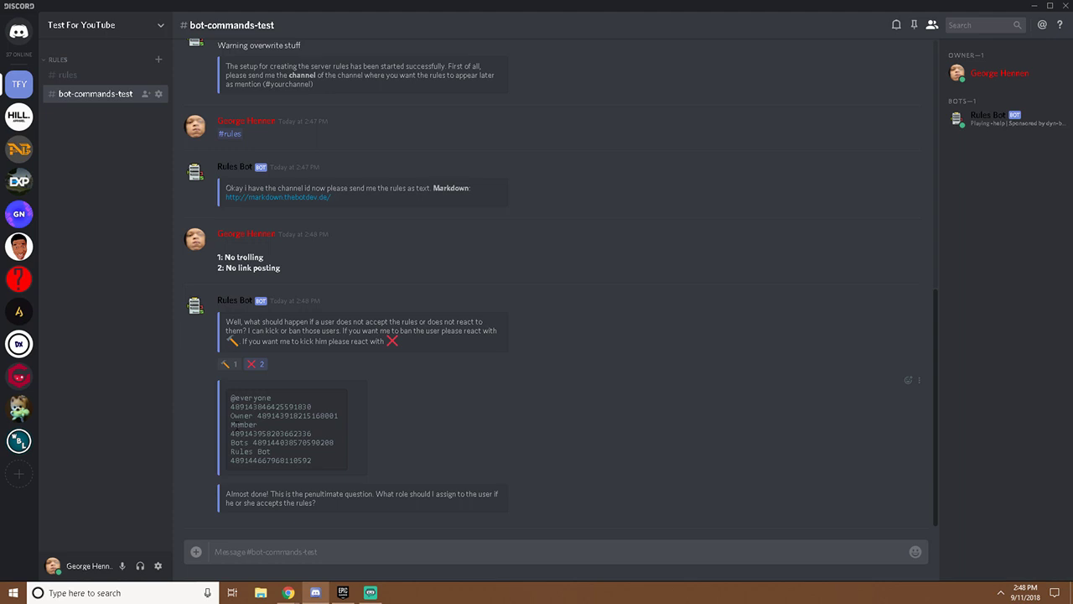
# Copy the Member role's ID from the bot's role list and send it as the role for users who accept
pyautogui.moveTo(231, 397); pyautogui.dragTo(230, 461)
pyautogui.click(327, 464)
pyautogui.click(230, 461)
pyautogui.doubleClick(243, 424)
pyautogui.click(243, 424)
pyautogui.moveTo(241, 433); pyautogui.dragTo(308, 432)
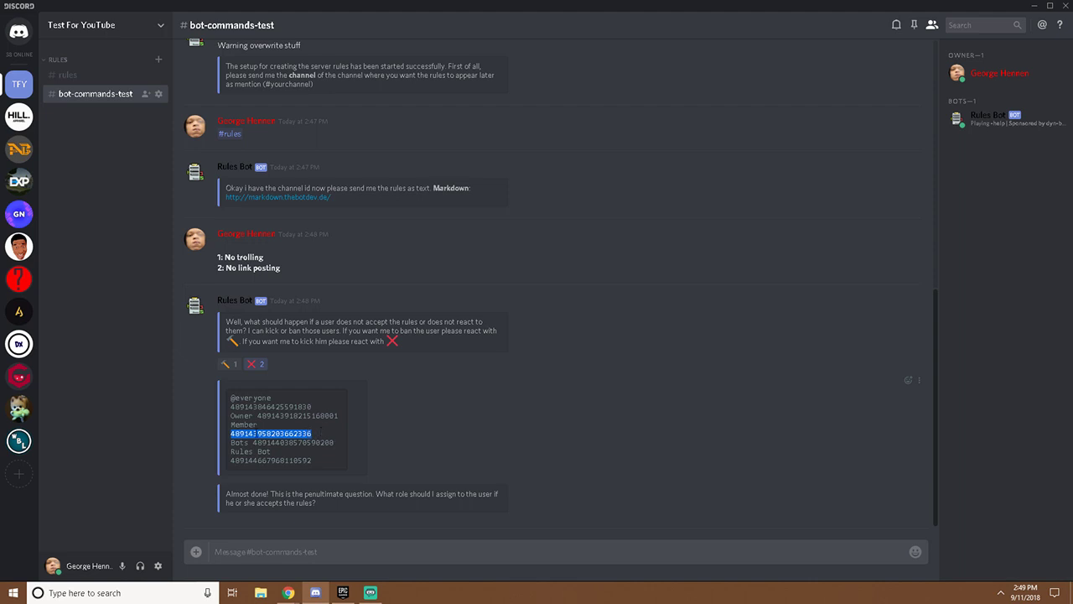
pyautogui.rightClick(256, 433)
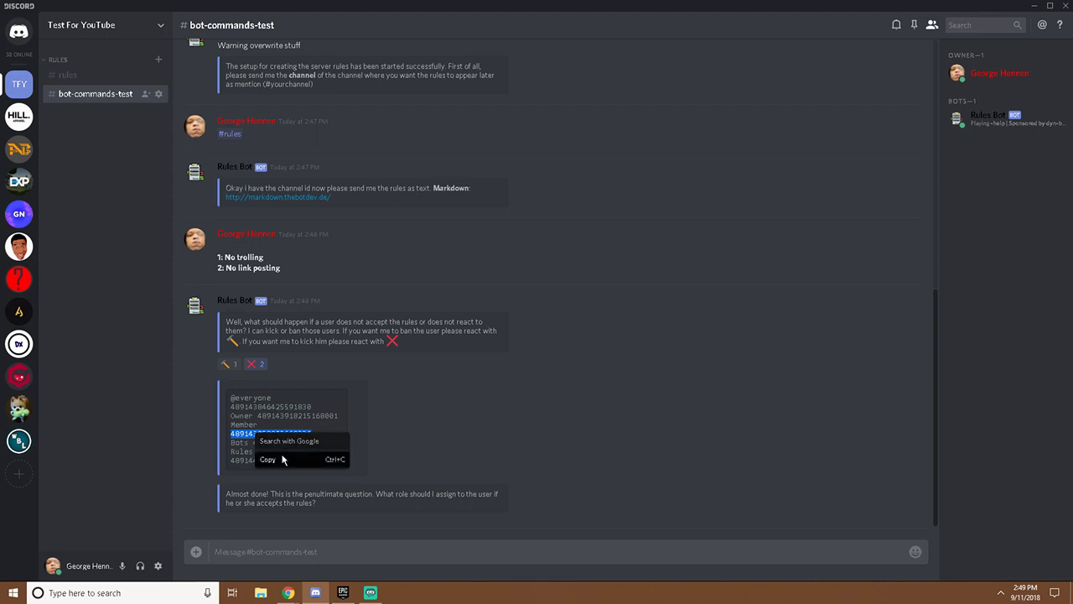
pyautogui.click(283, 459)
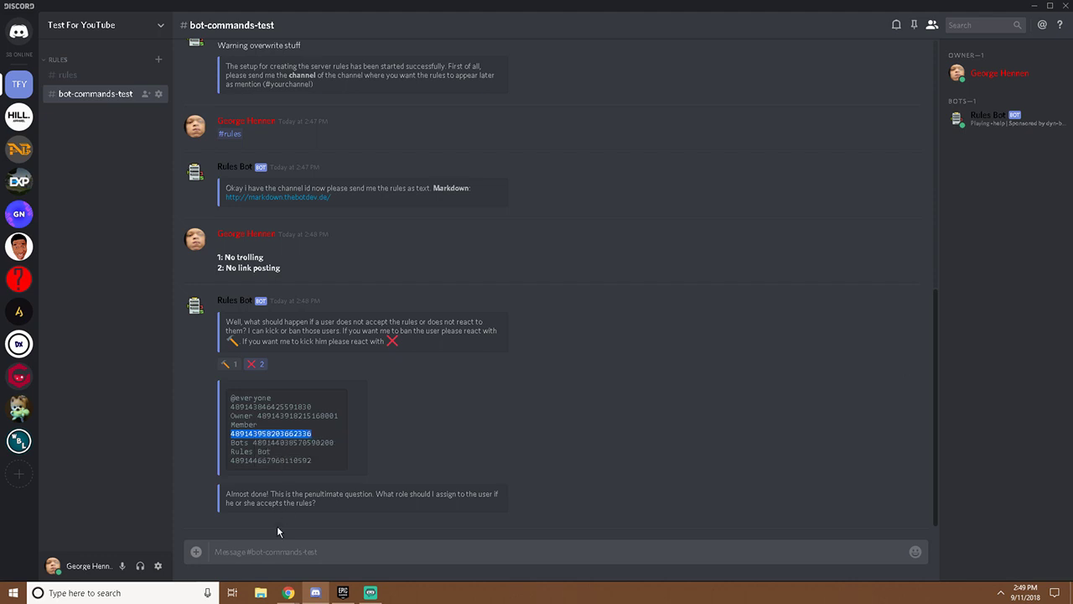
pyautogui.click(269, 550)
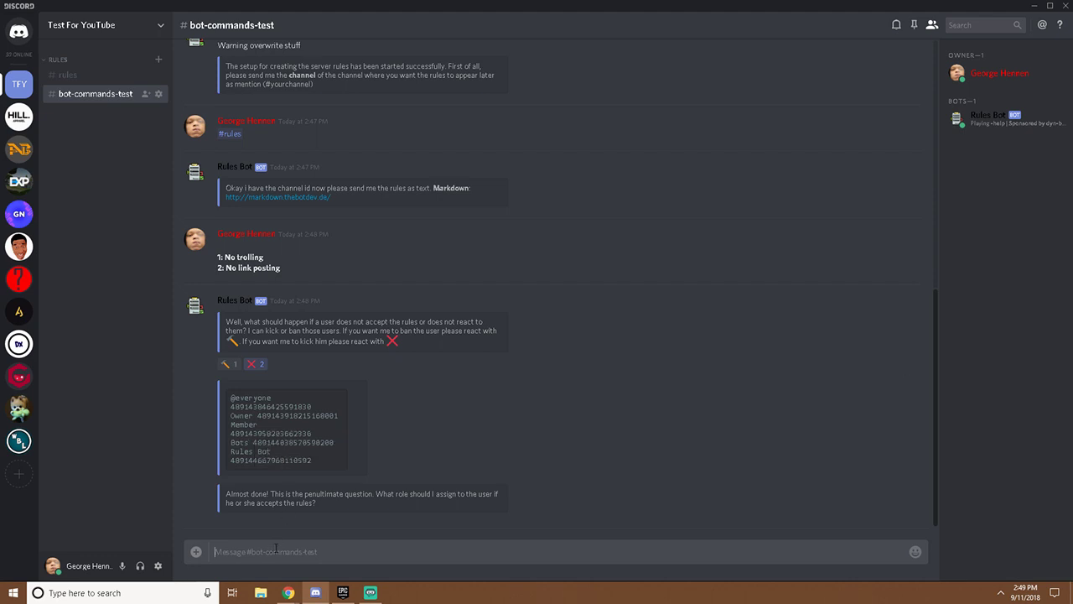
pyautogui.hotkey('ctrl', 'v')
pyautogui.press('Return')
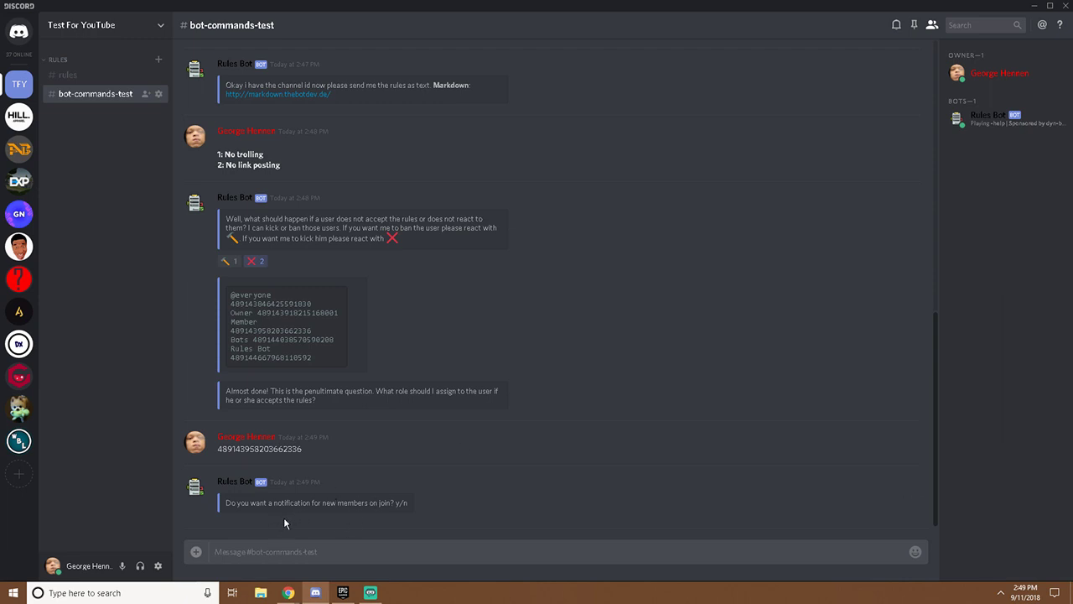
# Answer y to the new-member join notification and send "Accecpted" as its message
pyautogui.moveTo(225, 503); pyautogui.dragTo(412, 501)
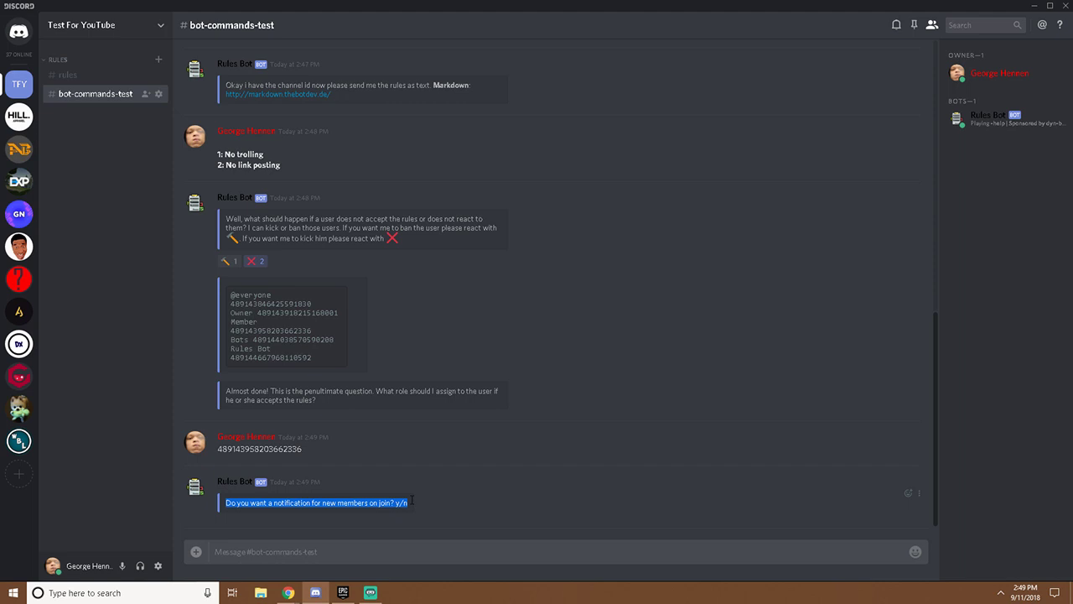
pyautogui.click(400, 520)
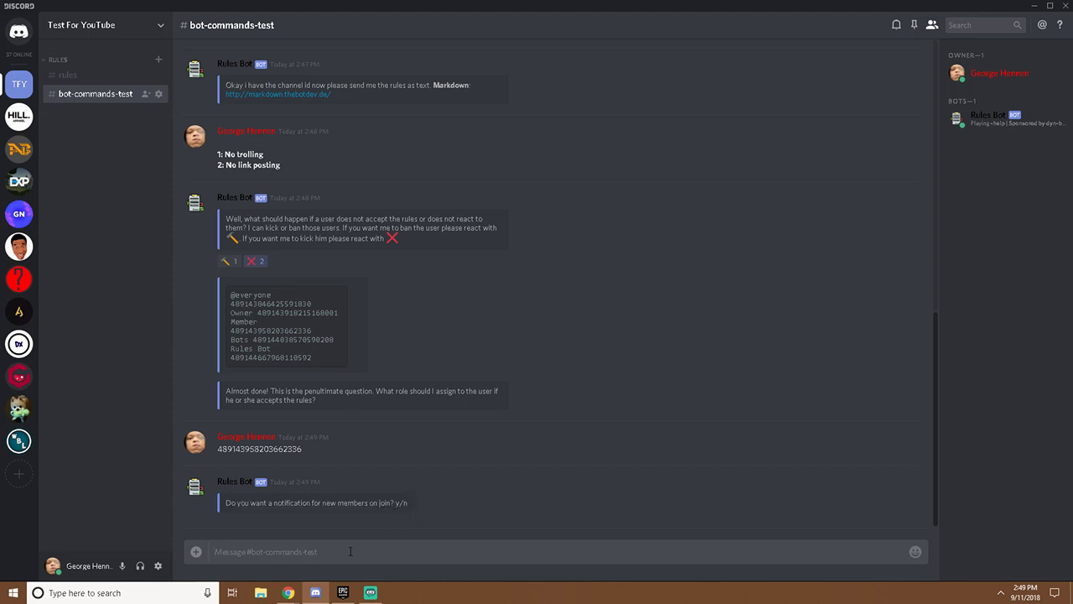
pyautogui.write('y')
pyautogui.press('Return')
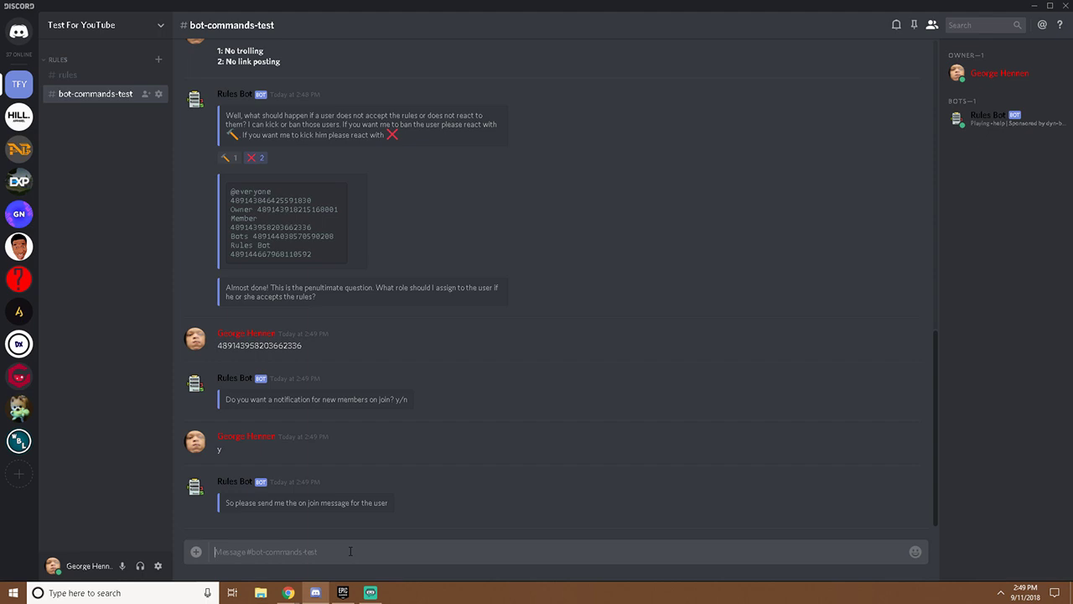
pyautogui.write('Accpe')
pyautogui.press('BackSpace')
pyautogui.write('ted')
pyautogui.press('Return')
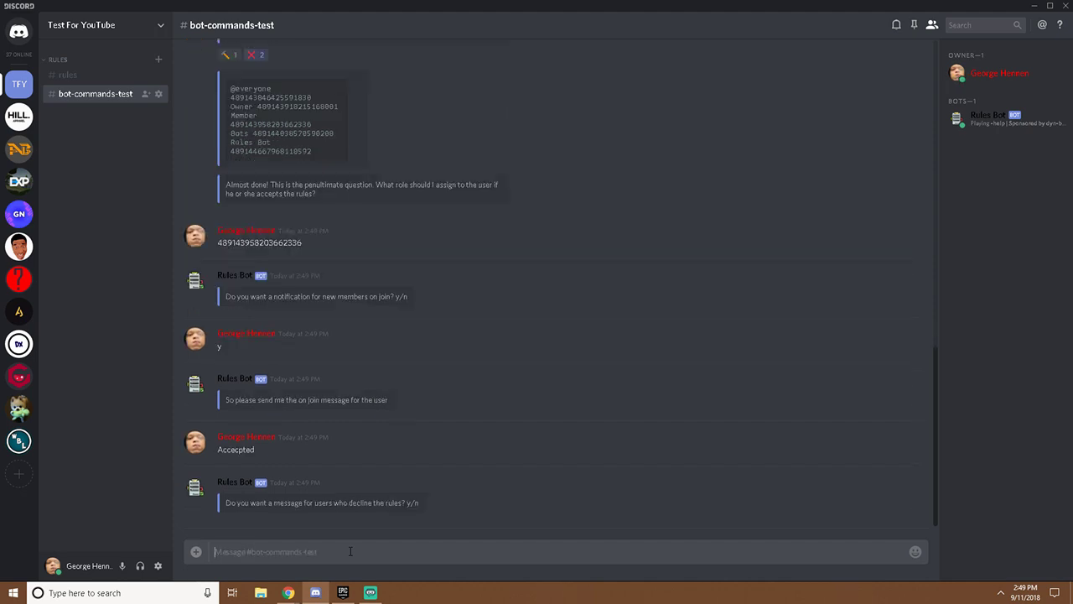
# Answer y to a message for users who decline the rules and send "Declined" as its text
pyautogui.write('y')
pyautogui.press('Return')
pyautogui.write('D')
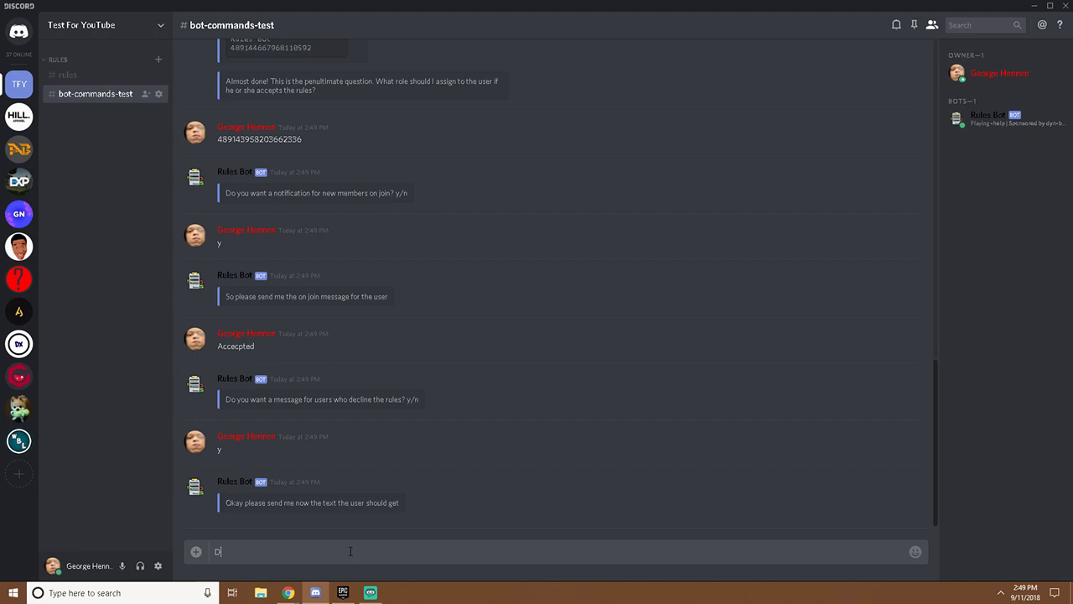
pyautogui.write('eclined')
pyautogui.press('Return')
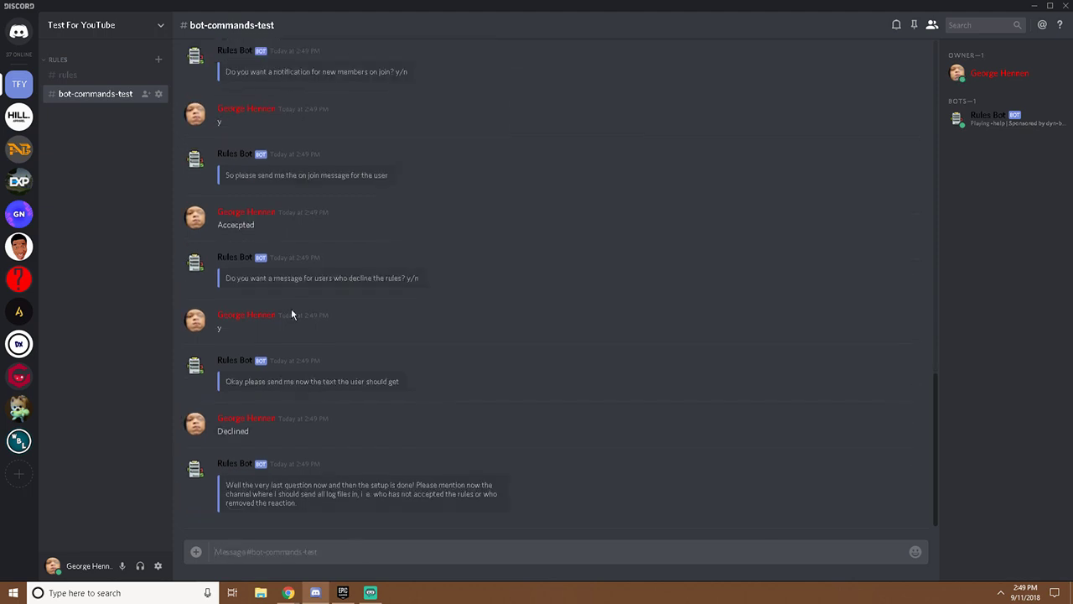
# Create a text channel named logs in the Rules category
pyautogui.rightClick(93, 163)
pyautogui.click(84, 110)
pyautogui.click(164, 62)
pyautogui.write('logs')
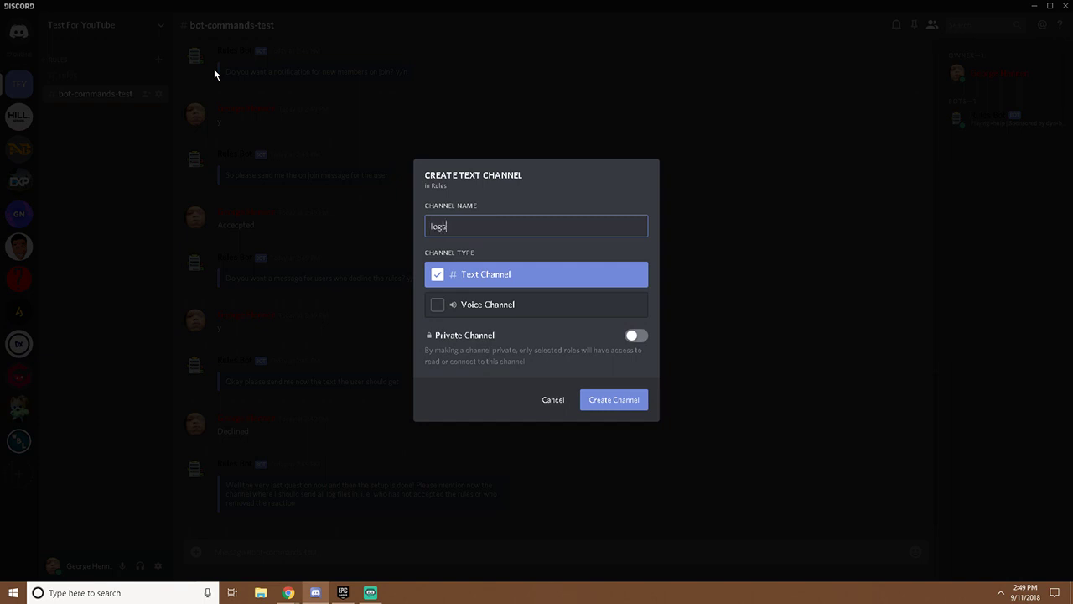
pyautogui.press('Return')
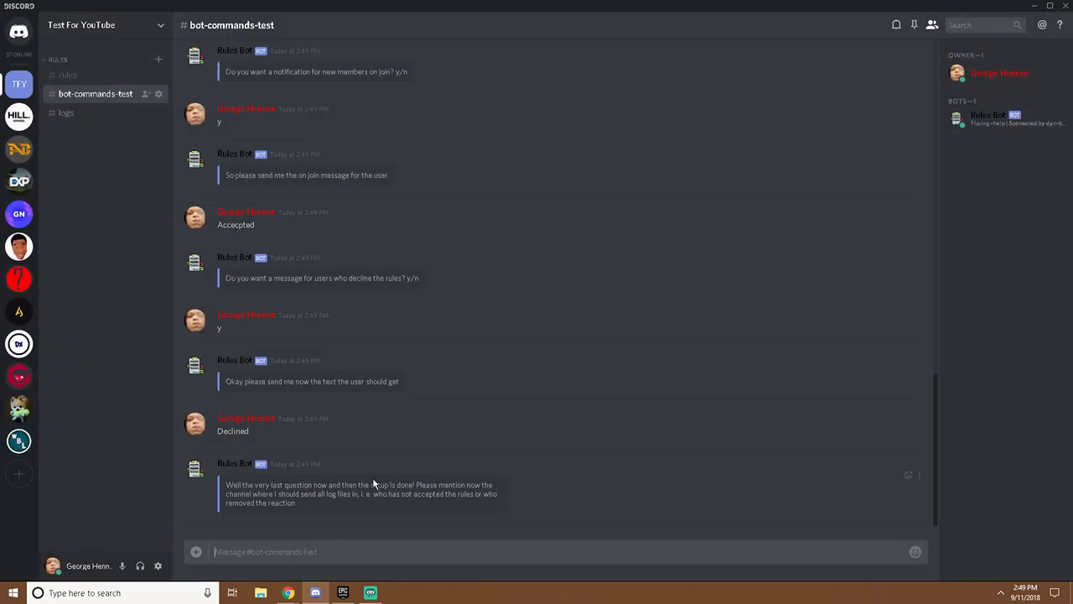
# Copy the logs channel's ID and send it to the bot as the channel for its log messages
pyautogui.rightClick(65, 111)
pyautogui.press('Escape')
pyautogui.rightClick(79, 113)
pyautogui.click(95, 240)
pyautogui.hotkey('ctrl', 'v')
pyautogui.press('Return')
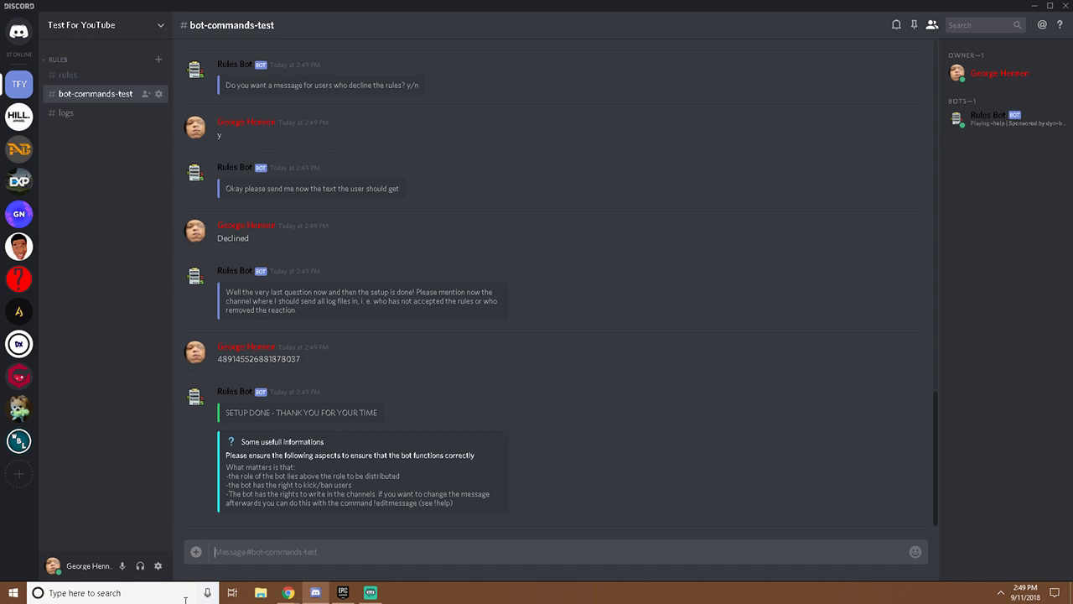
# Check the Developer Mode setting in the appearance settings, toggling it off and back on
pyautogui.click(158, 566)
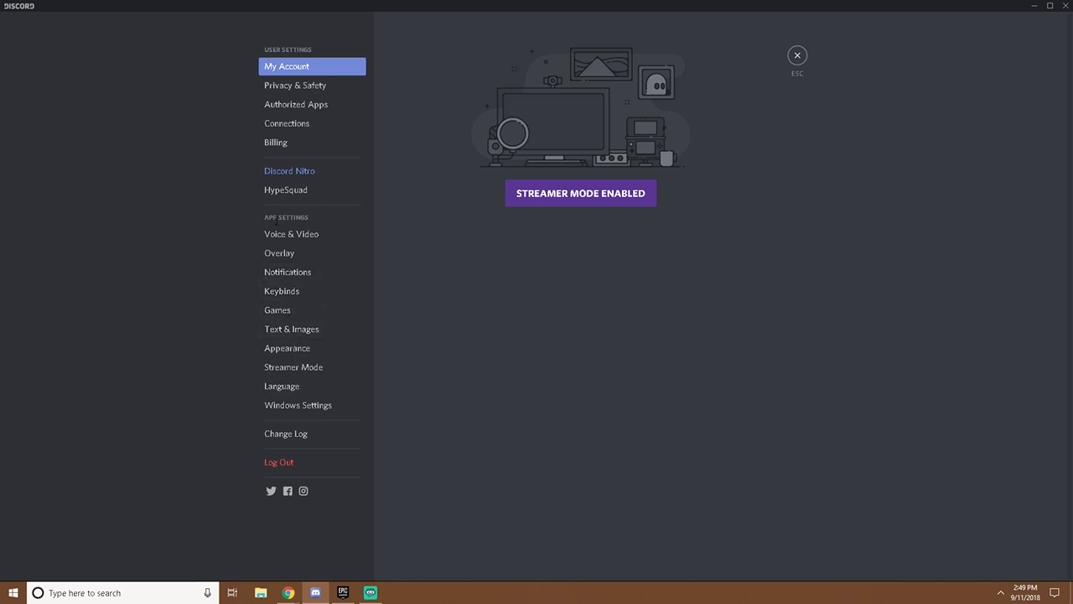
pyautogui.click(299, 348)
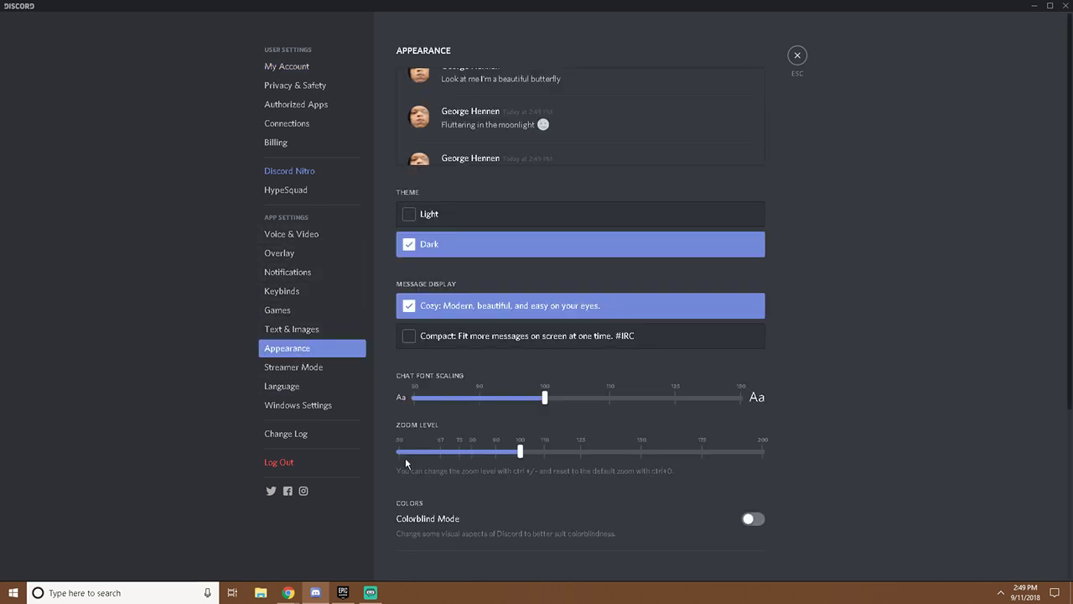
pyautogui.scroll(-3, 407, 459)
pyautogui.scroll(-1, 408, 463)
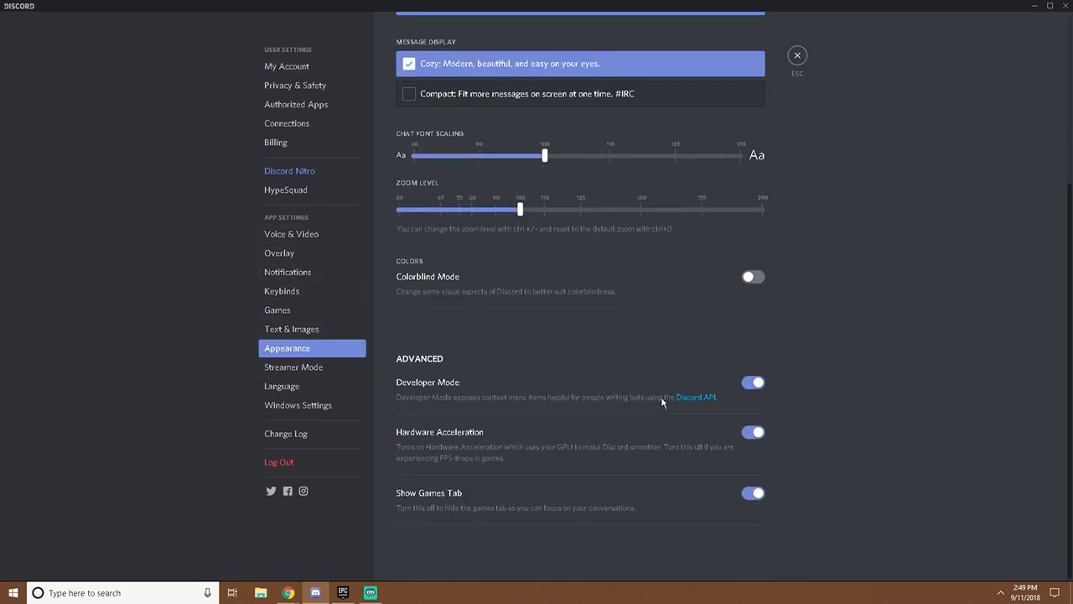
pyautogui.click(754, 386)
pyautogui.click(754, 386)
pyautogui.click(798, 55)
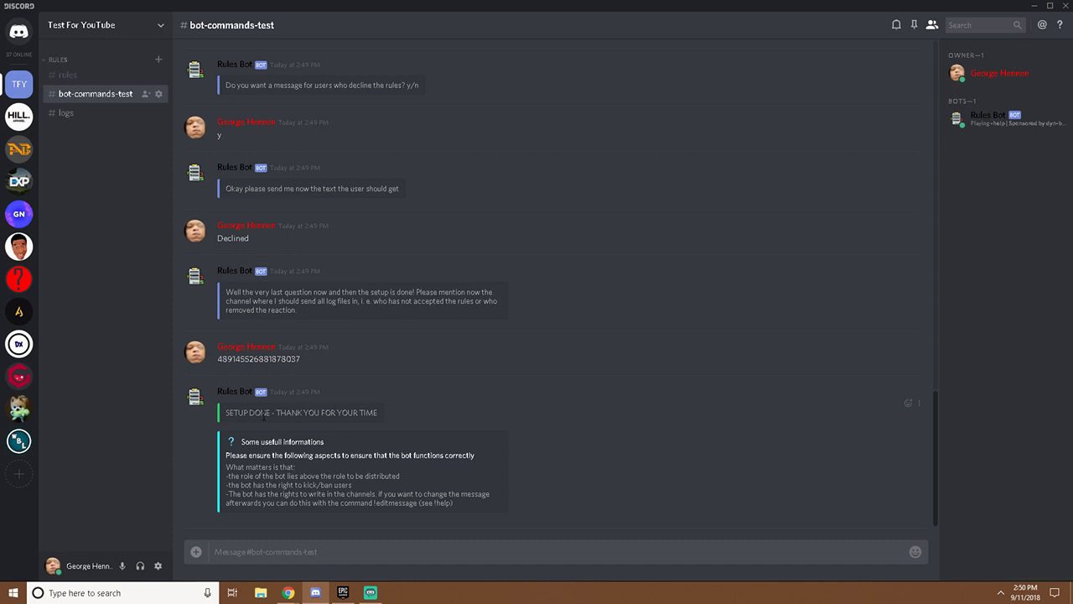
# Check the options available for the bot-commands-test and logs channels and view the posted rules message in the rules channel
pyautogui.rightClick(117, 98)
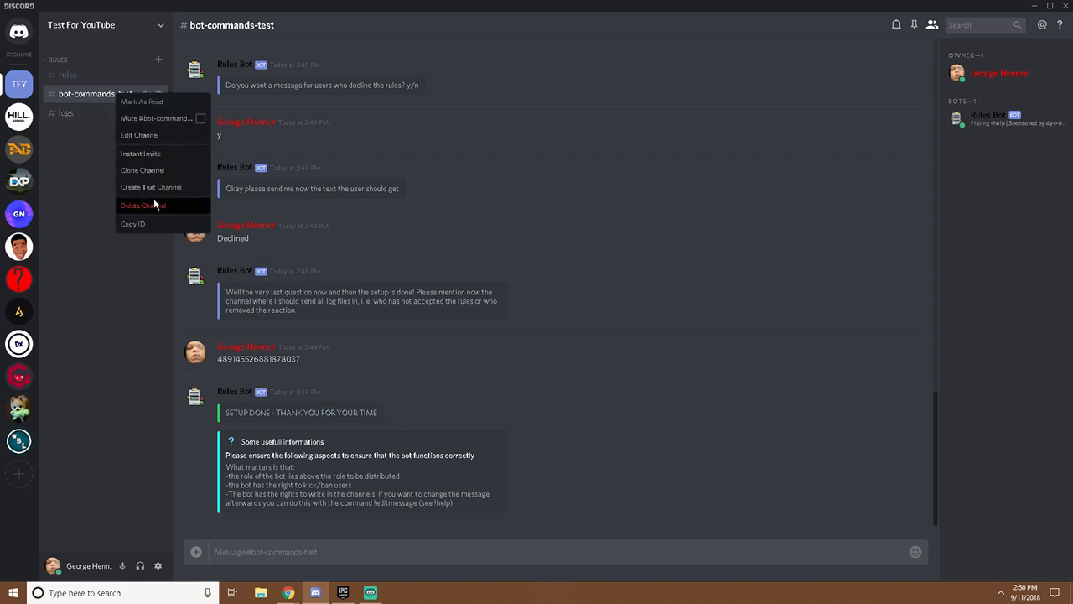
pyautogui.click(493, 383)
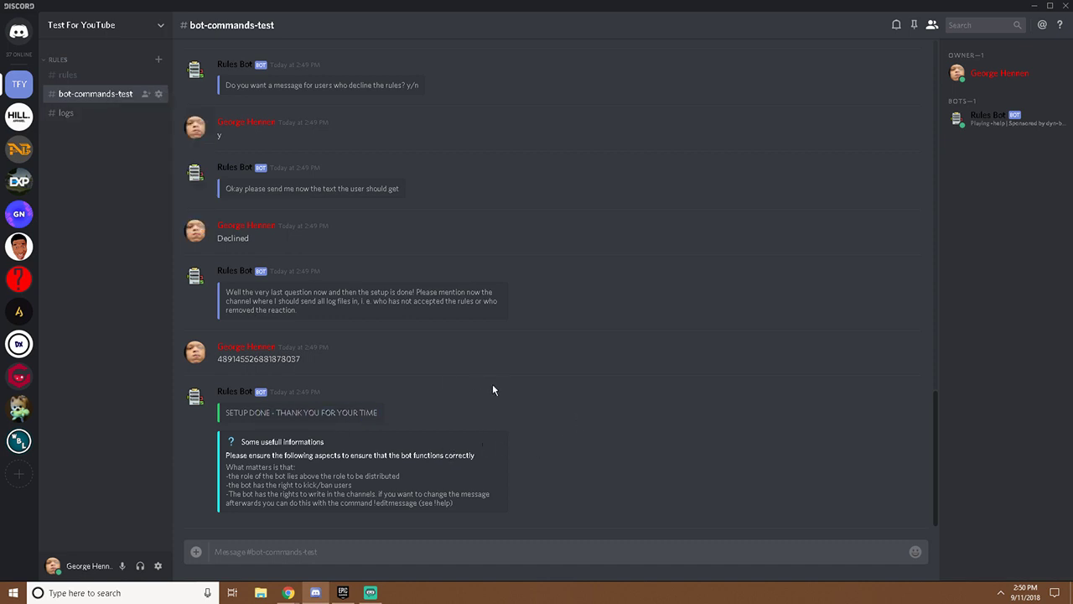
pyautogui.click(70, 115)
pyautogui.rightClick(70, 116)
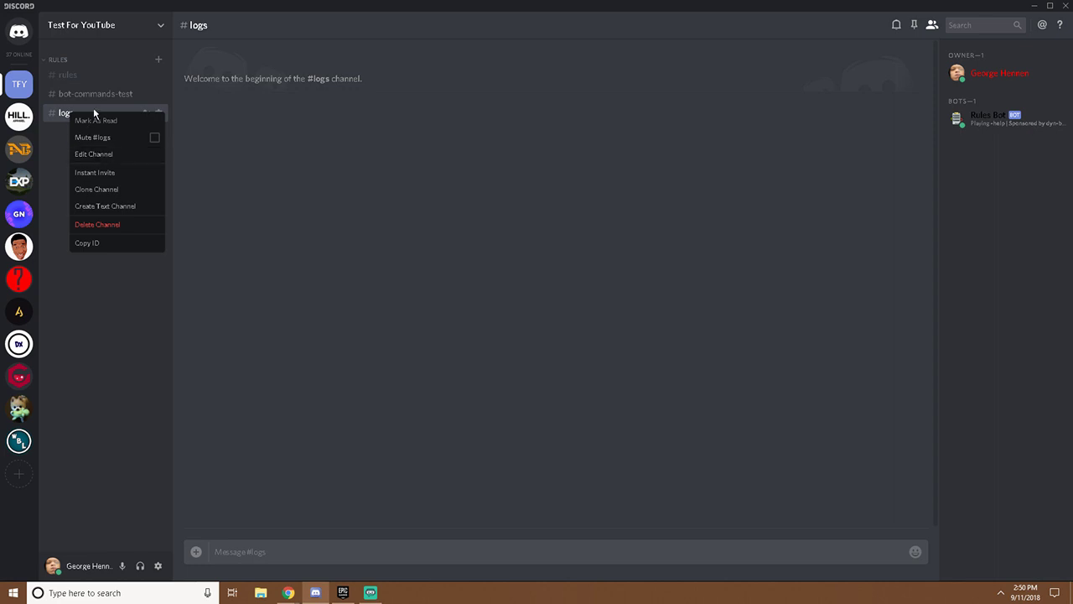
pyautogui.click(91, 75)
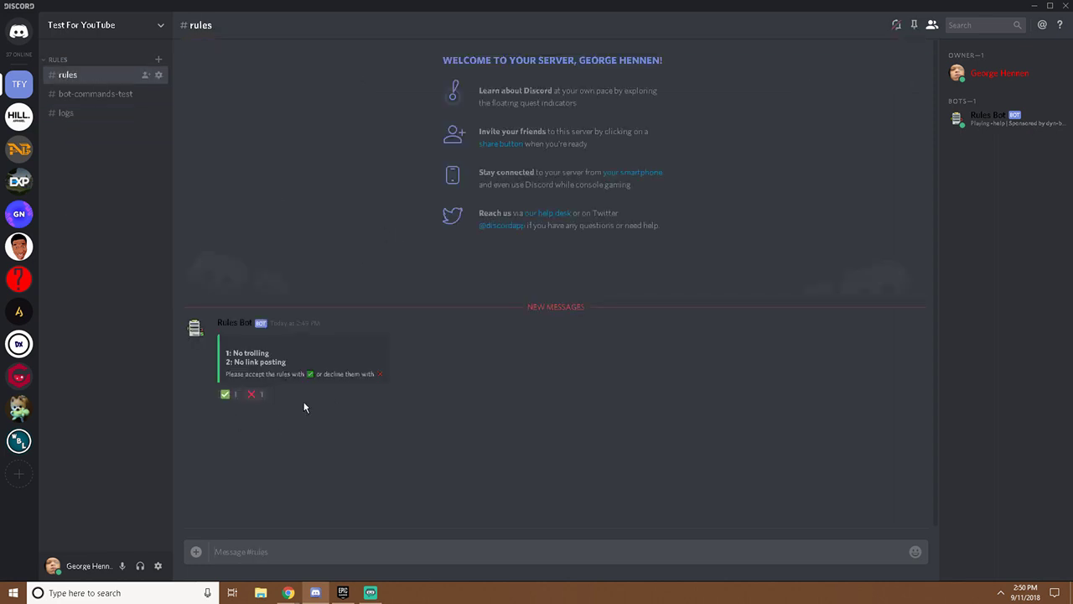
pyautogui.click(67, 118)
pyautogui.rightClick(73, 117)
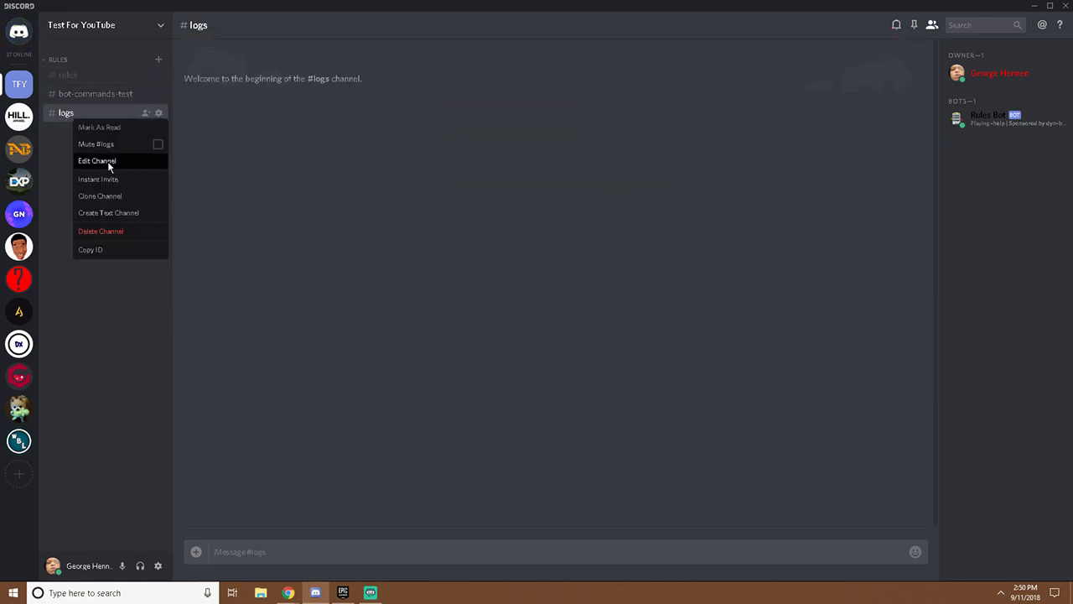
pyautogui.click(107, 161)
pyautogui.click(295, 87)
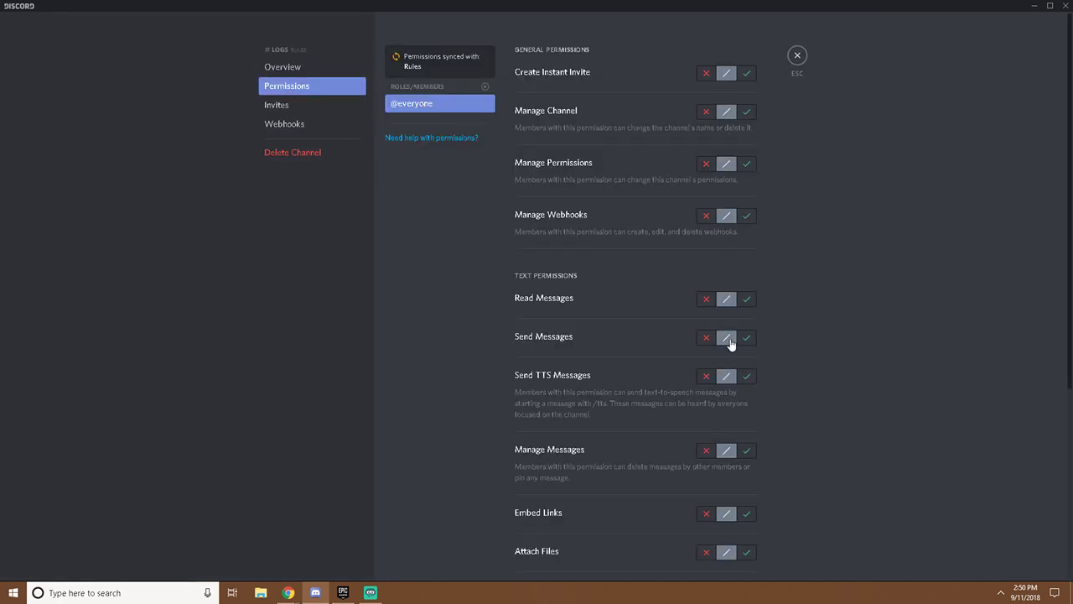
pyautogui.click(706, 300)
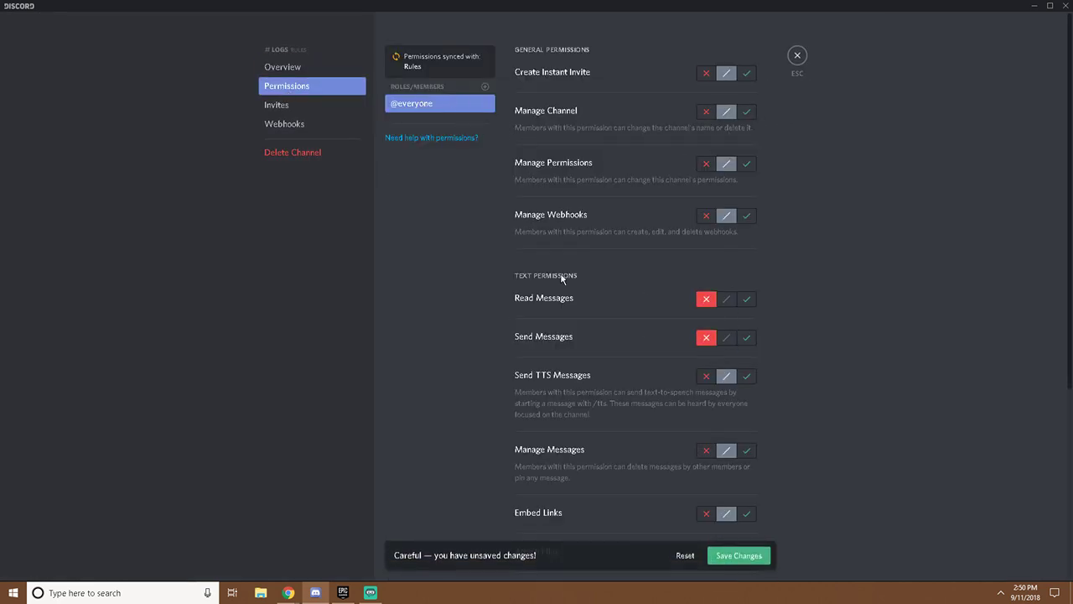
# Add the Member role to the logs channel's permissions and allow it Read Messages and Send Messages
pyautogui.click(485, 87)
pyautogui.click(428, 219)
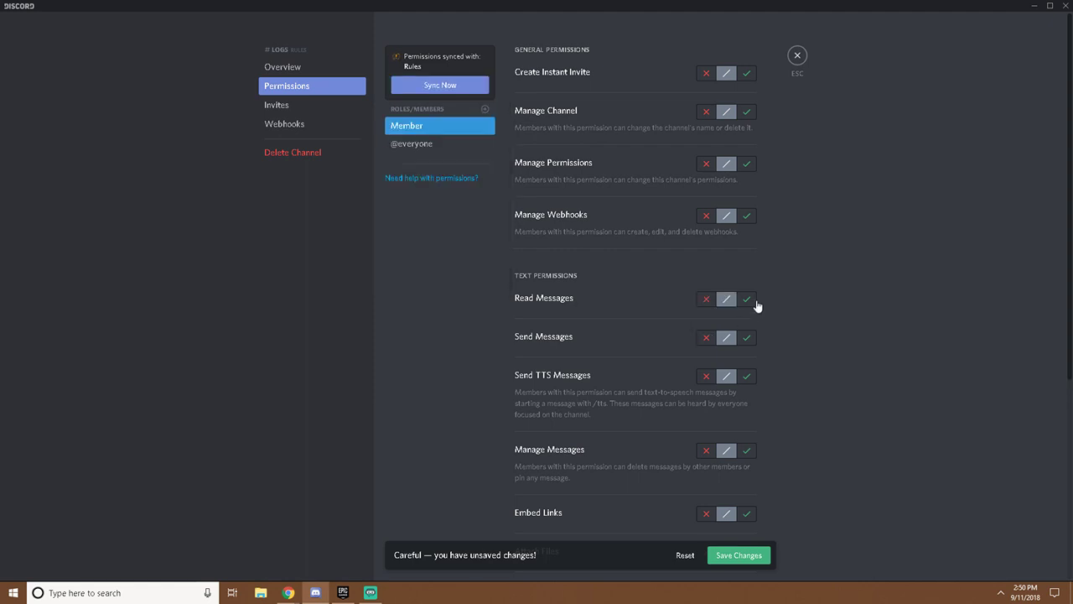
pyautogui.click(746, 299)
pyautogui.click(707, 338)
pyautogui.click(746, 338)
pyautogui.click(491, 146)
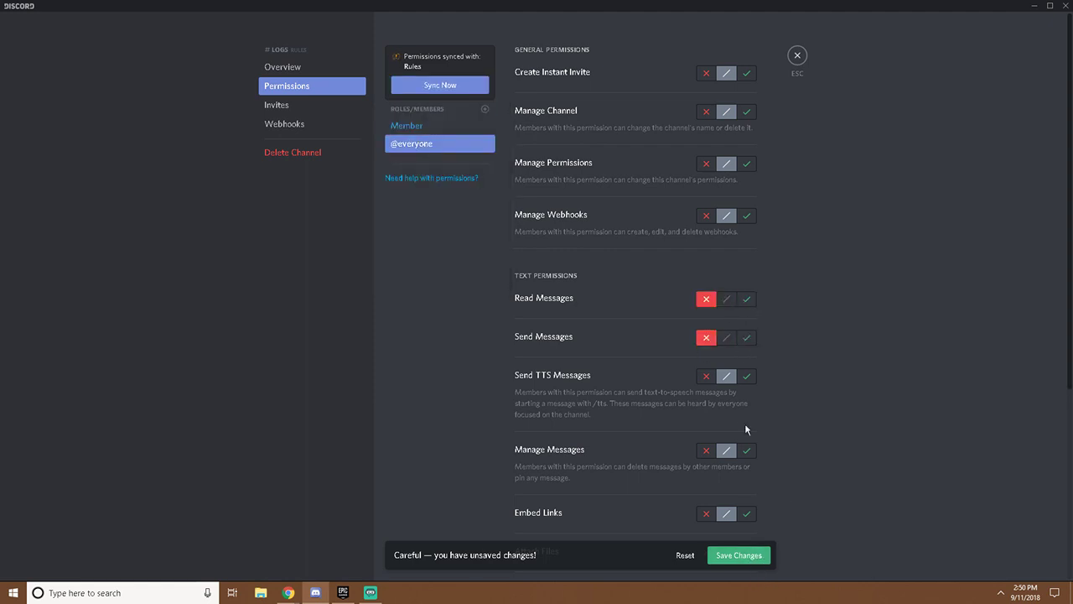
pyautogui.click(727, 300)
pyautogui.click(758, 559)
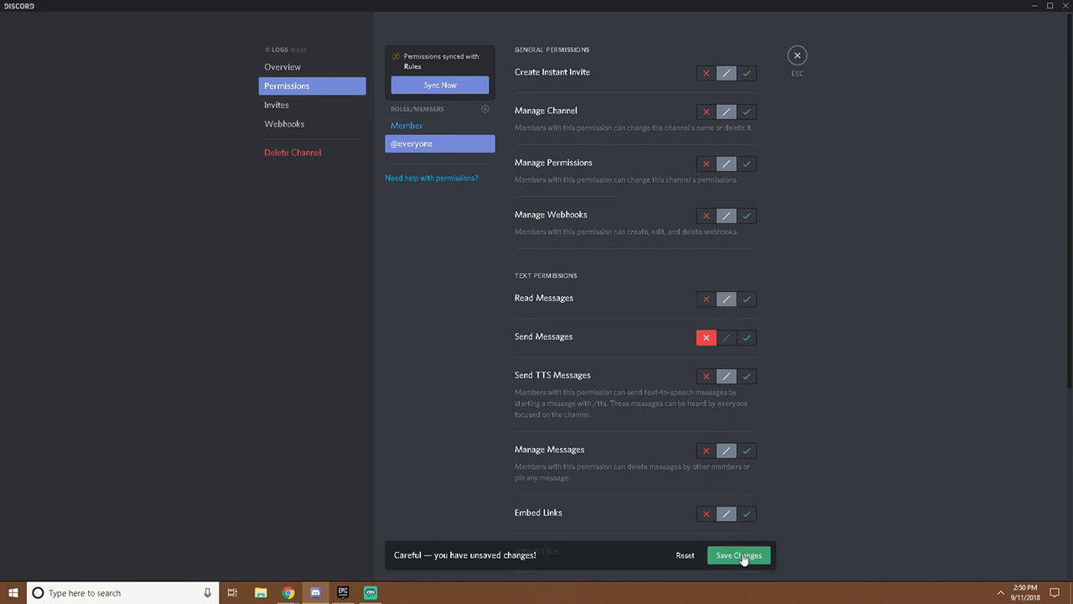
pyautogui.click(798, 55)
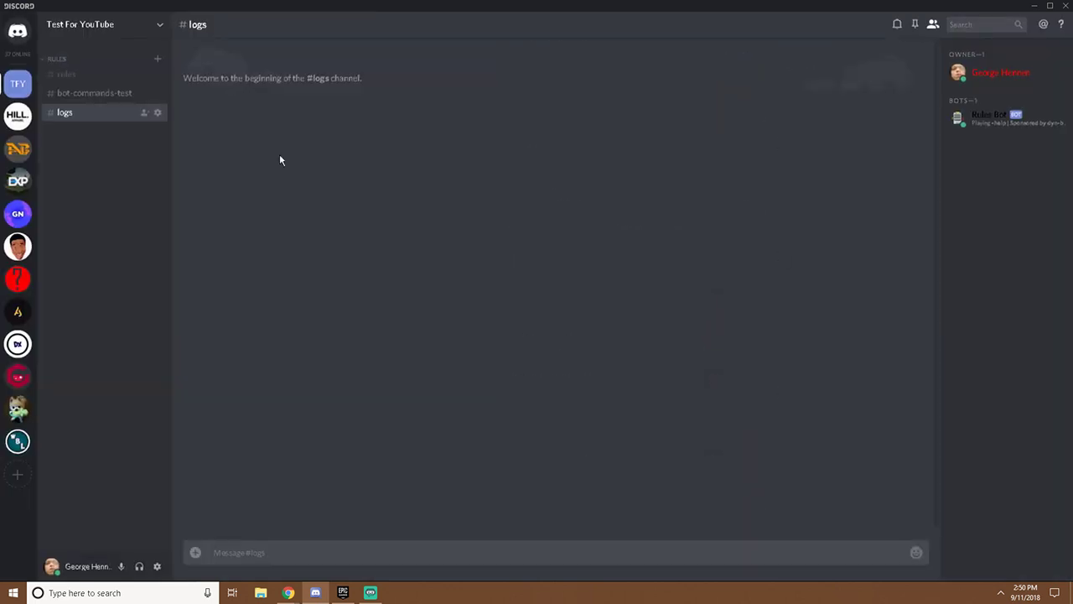
pyautogui.rightClick(80, 114)
pyautogui.click(99, 158)
pyautogui.click(312, 87)
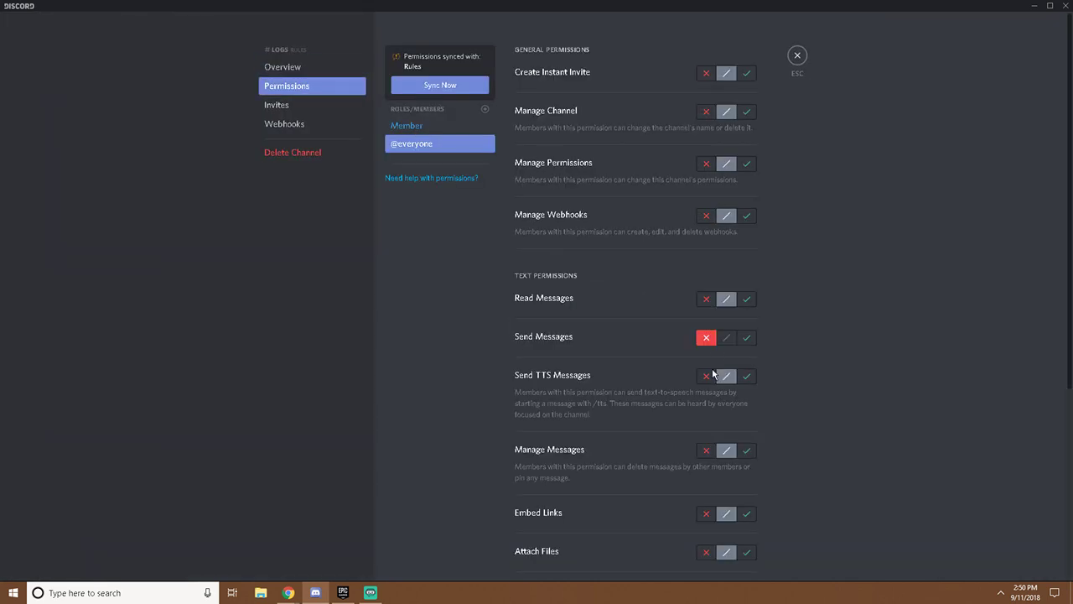
pyautogui.click(706, 298)
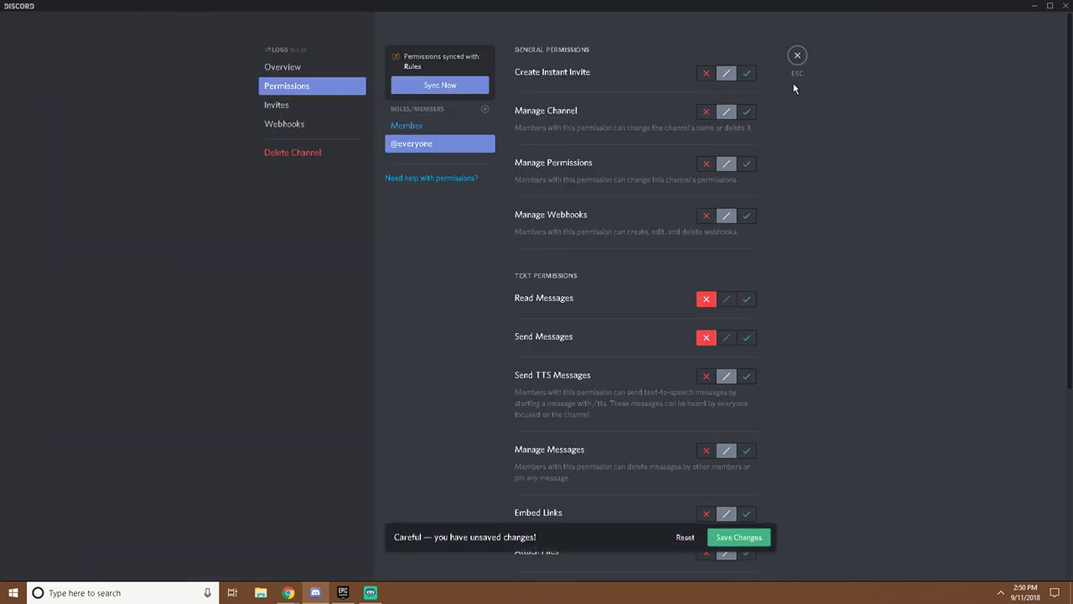
pyautogui.click(798, 55)
# Add the Bots role to the logs channel's permissions, allow it Read Messages and Send Messages, and save
pyautogui.rightClick(83, 113)
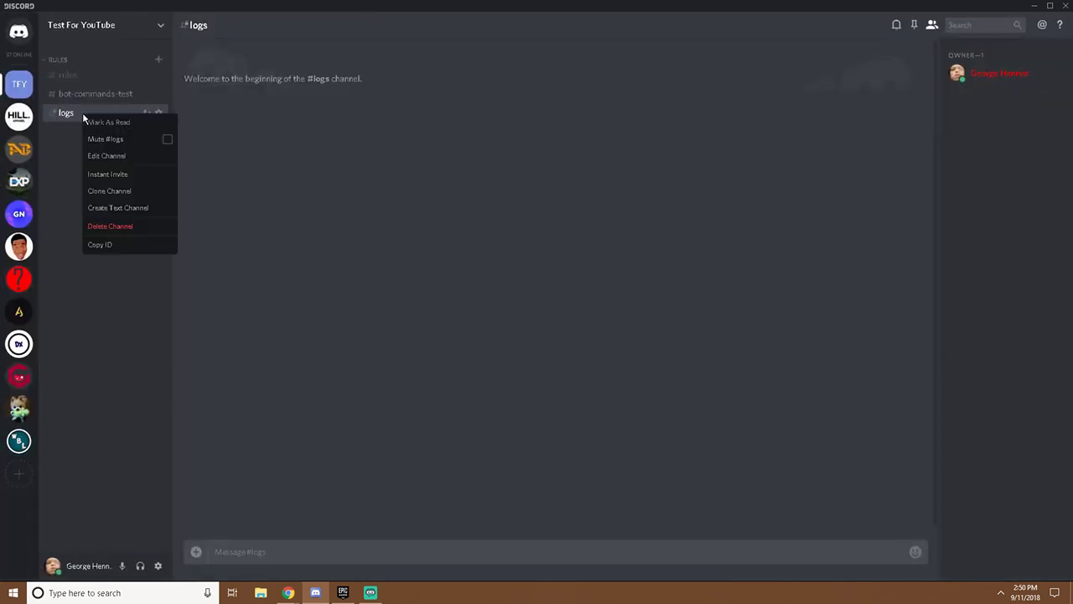
pyautogui.click(108, 155)
pyautogui.click(285, 88)
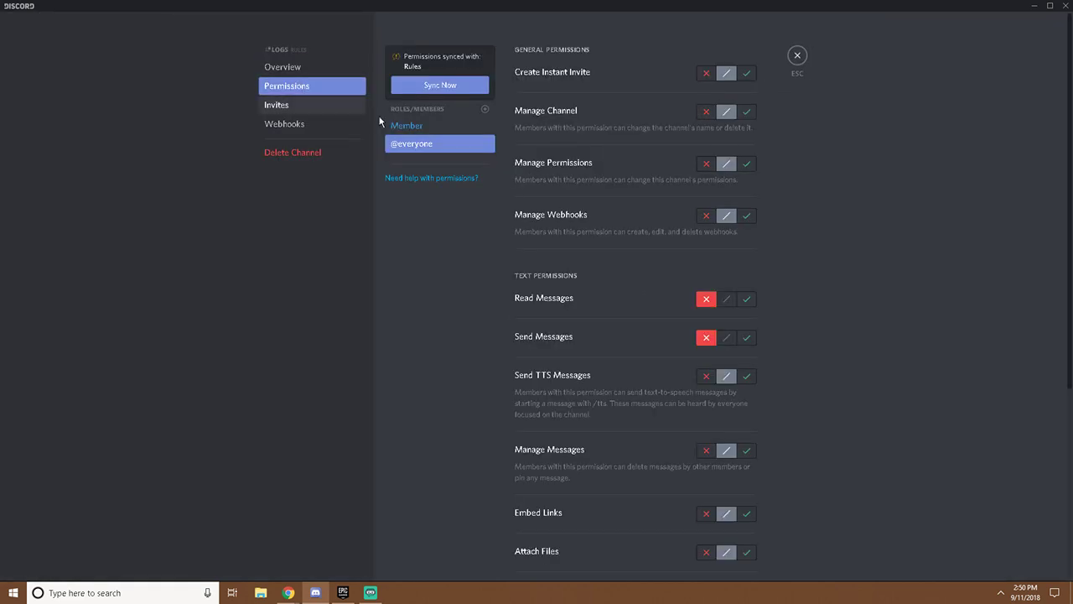
pyautogui.click(486, 110)
pyautogui.write('n')
pyautogui.press('BackSpace')
pyautogui.write('b')
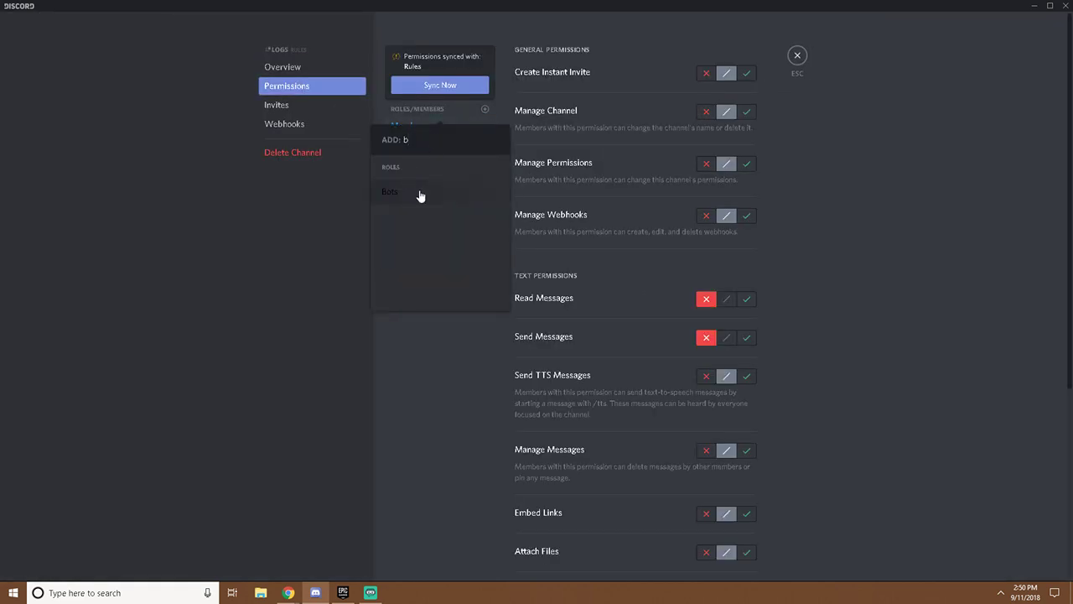
pyautogui.click(420, 196)
pyautogui.click(746, 298)
pyautogui.click(748, 337)
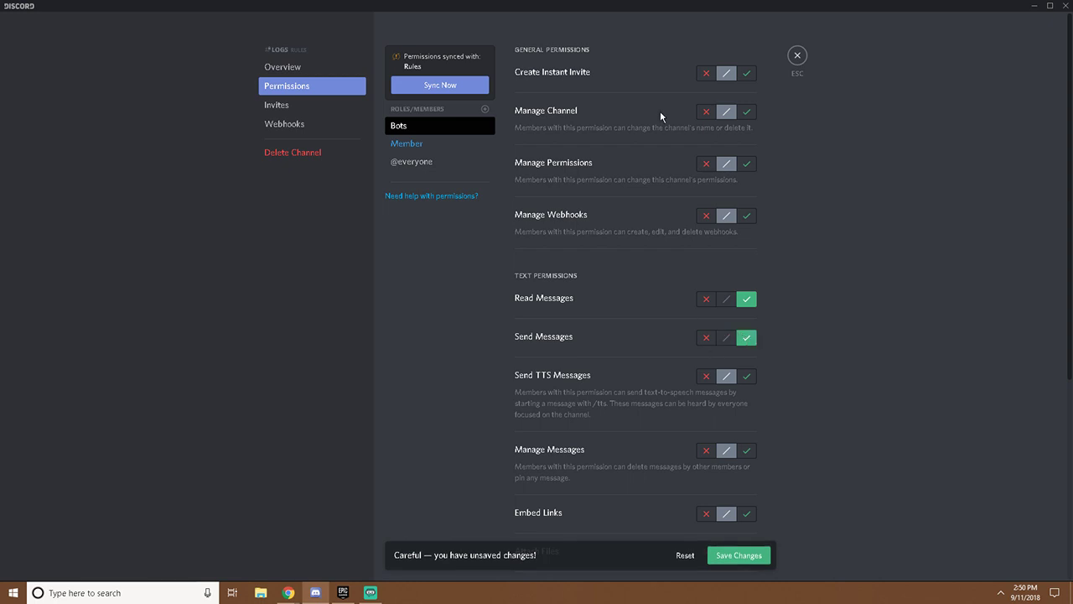
pyautogui.click(737, 558)
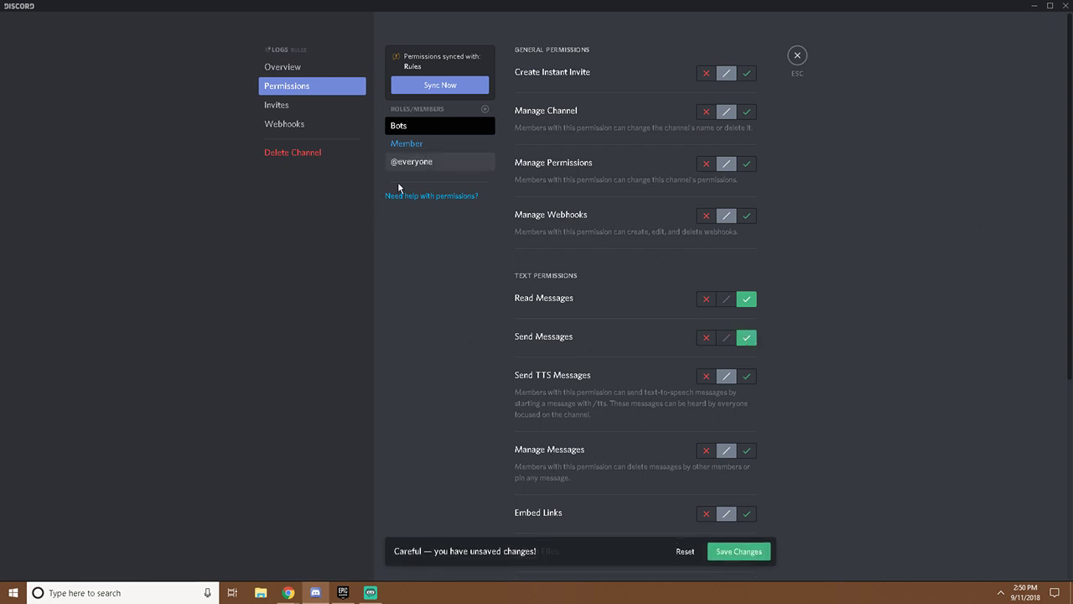
pyautogui.click(423, 159)
pyautogui.click(411, 126)
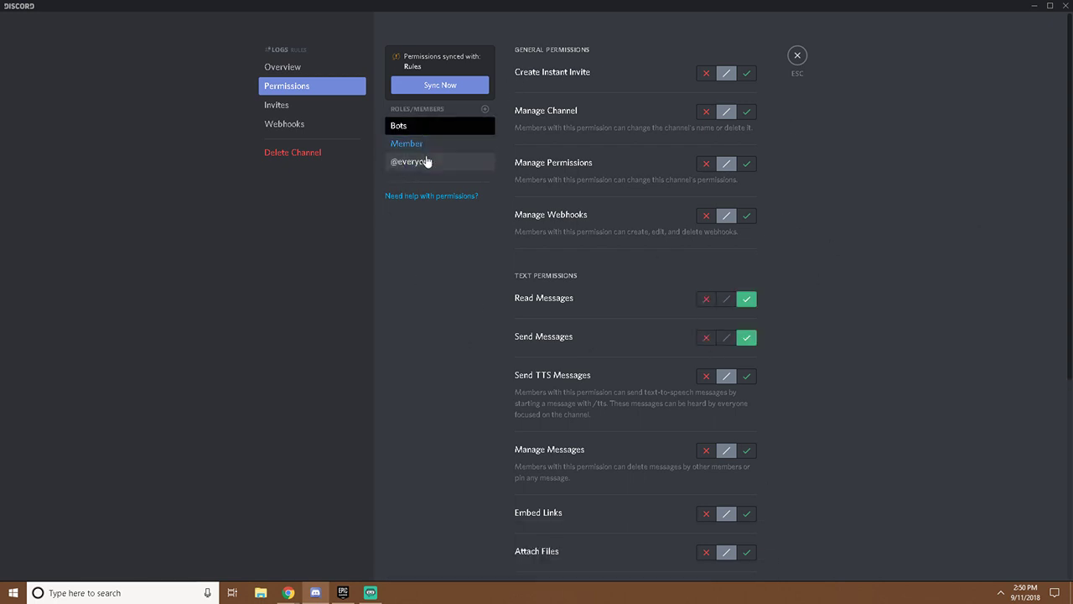
pyautogui.click(424, 162)
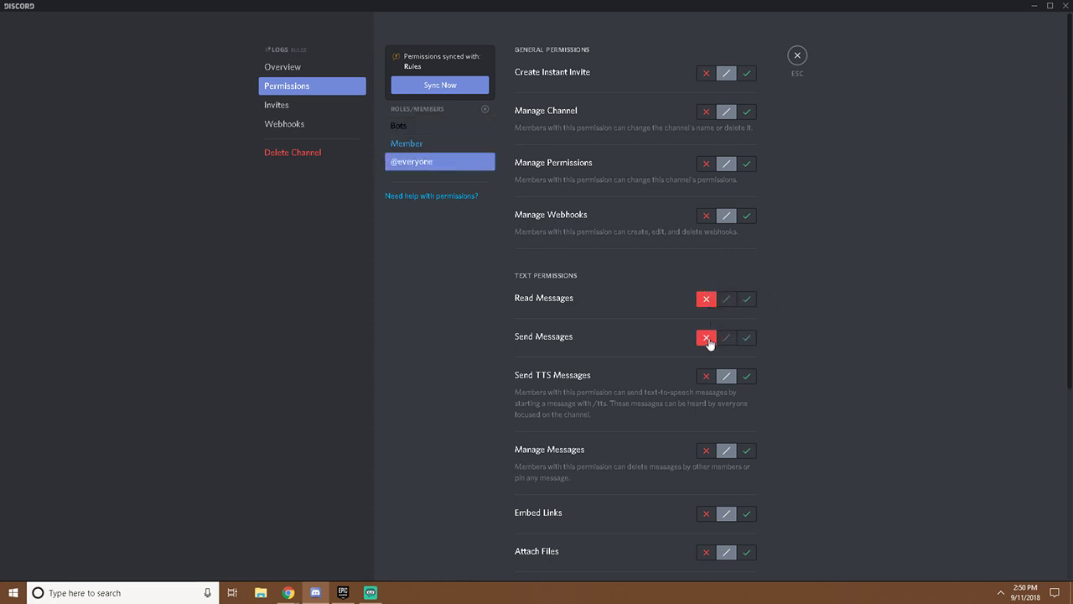
pyautogui.click(465, 149)
pyautogui.click(442, 127)
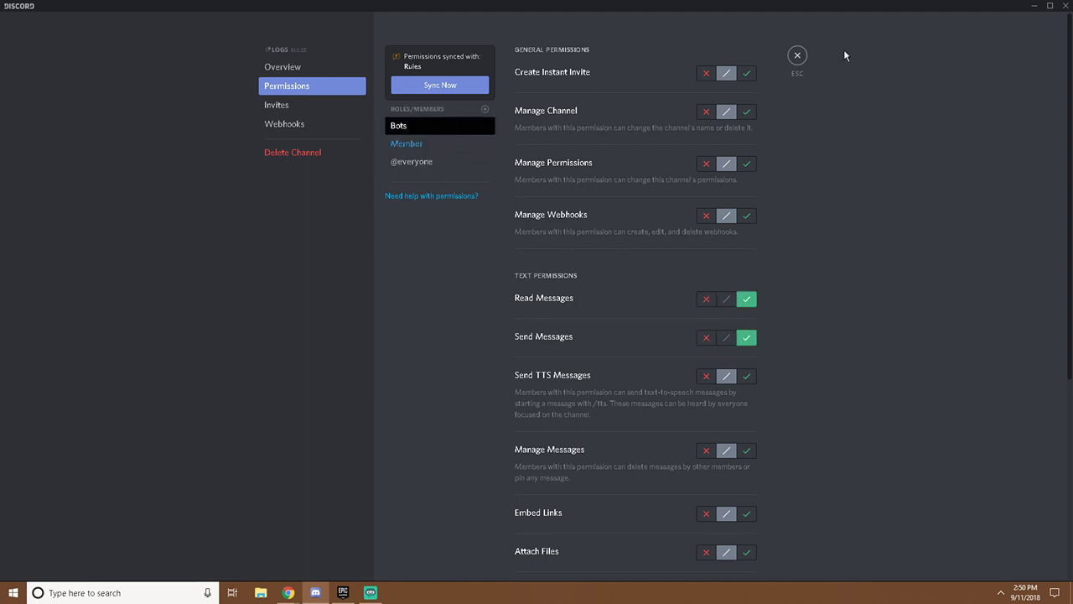
pyautogui.click(795, 59)
pyautogui.click(79, 76)
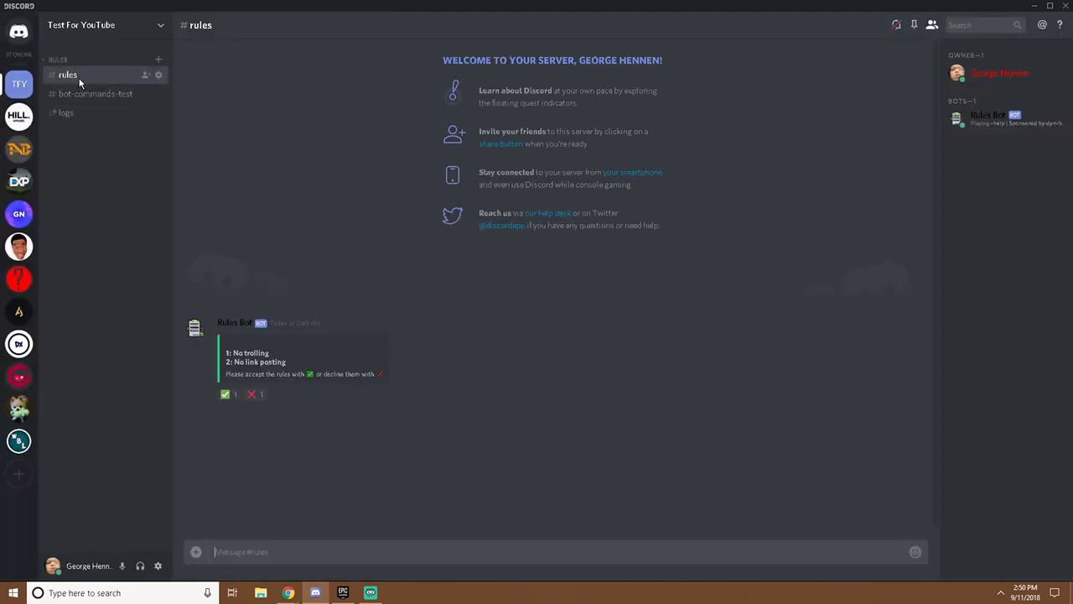
pyautogui.click(82, 99)
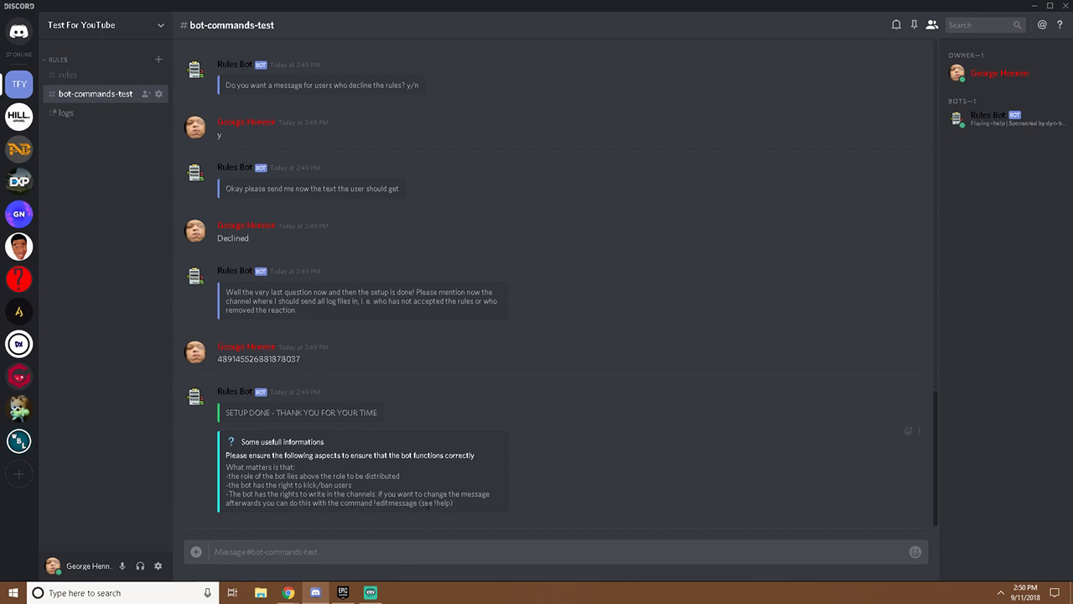
# Try the command -setupreactions in the bot-commands-test channel, copy its text and delete the message
pyautogui.write('-')
pyautogui.write('setupreactiob')
pyautogui.write('s')
pyautogui.press('Return')
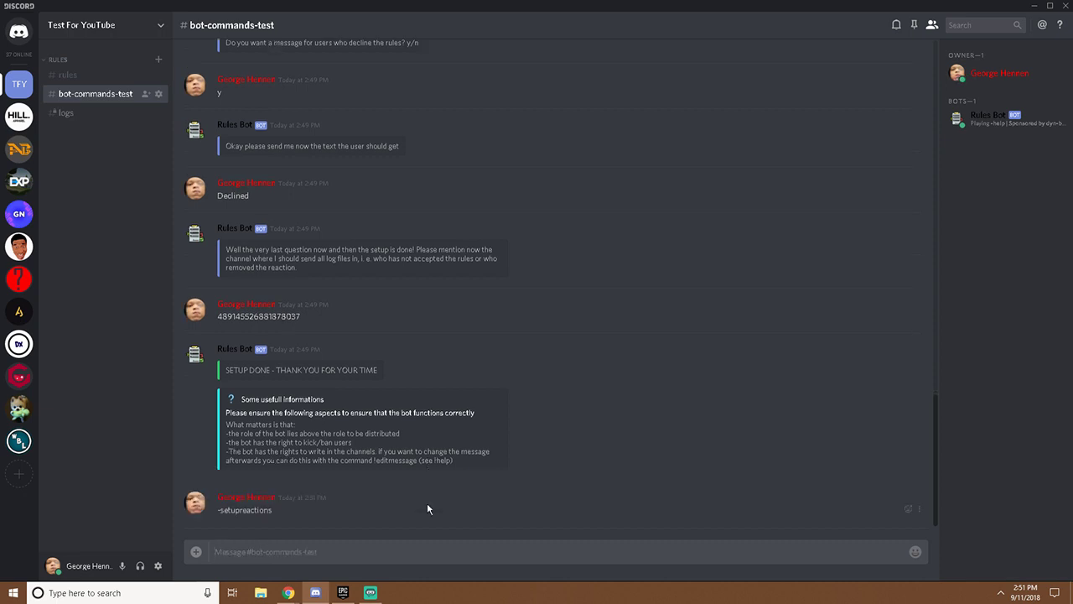
pyautogui.press('Up')
pyautogui.hotkey('ctrl', 'a')
pyautogui.hotkey('ctrl', 'c')
pyautogui.press('BackSpace')
pyautogui.press('Return')
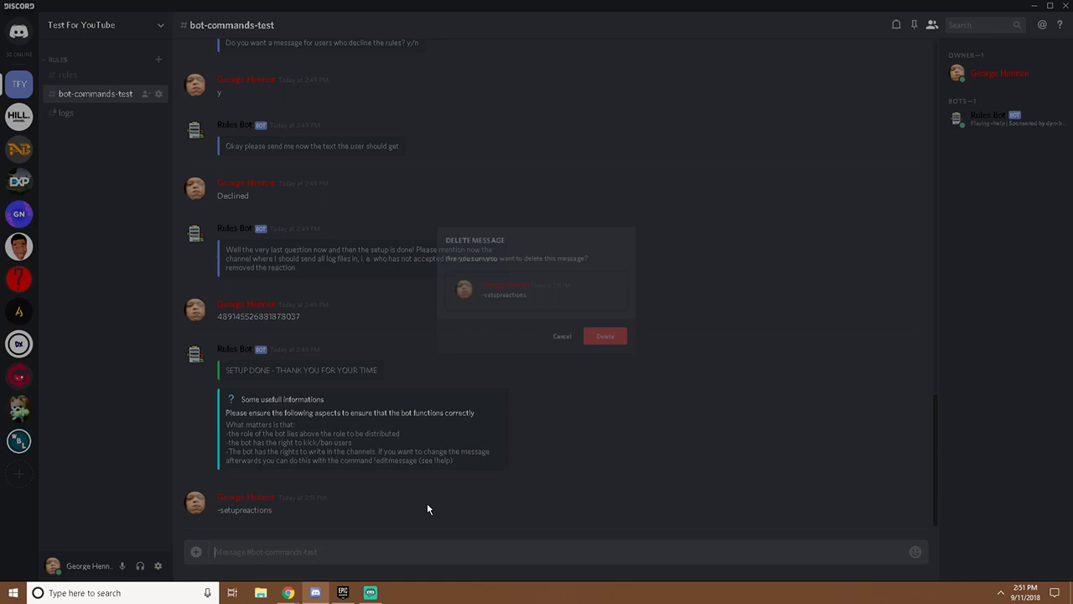
pyautogui.press('Return')
# Send the command -setupreaction and answer the bot with #rules as the channel containing the message
pyautogui.hotkey('ctrl', 'v')
pyautogui.press('BackSpace')
pyautogui.press('Return')
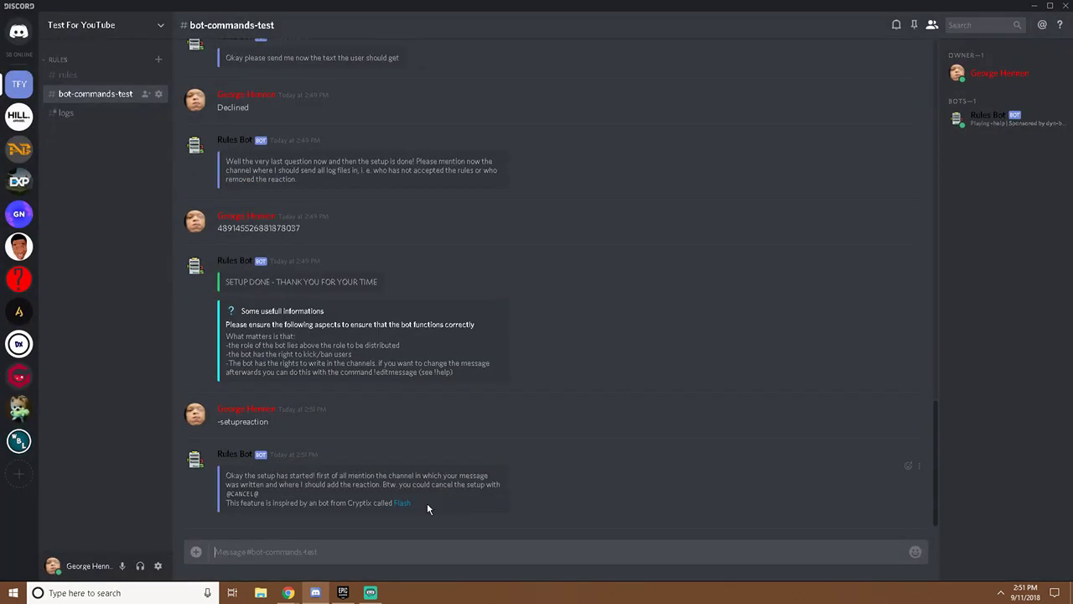
pyautogui.write('#r')
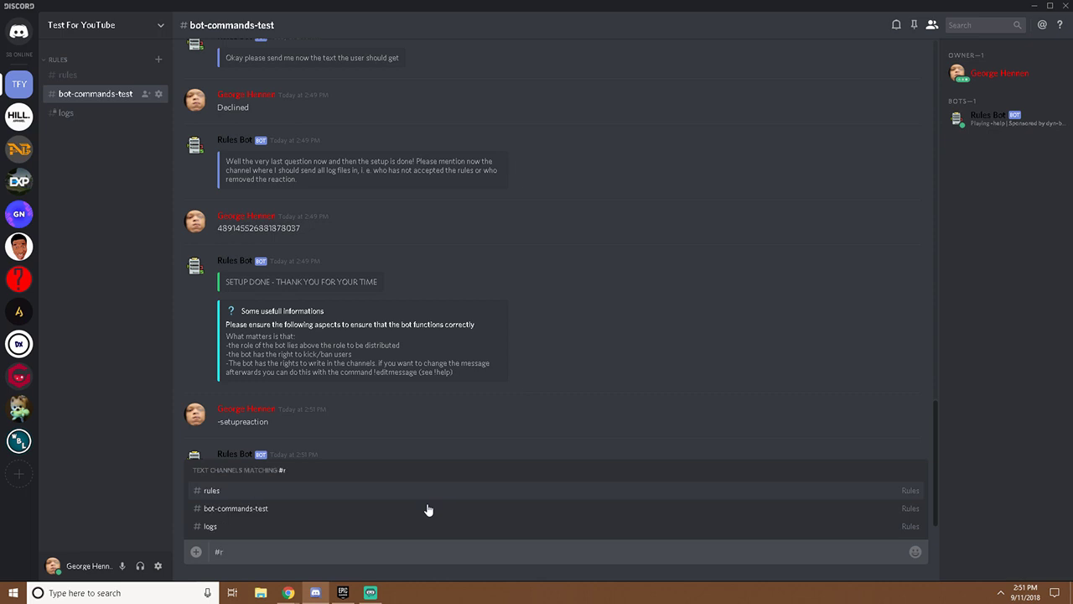
pyautogui.press('Return')
pyautogui.press('Return')
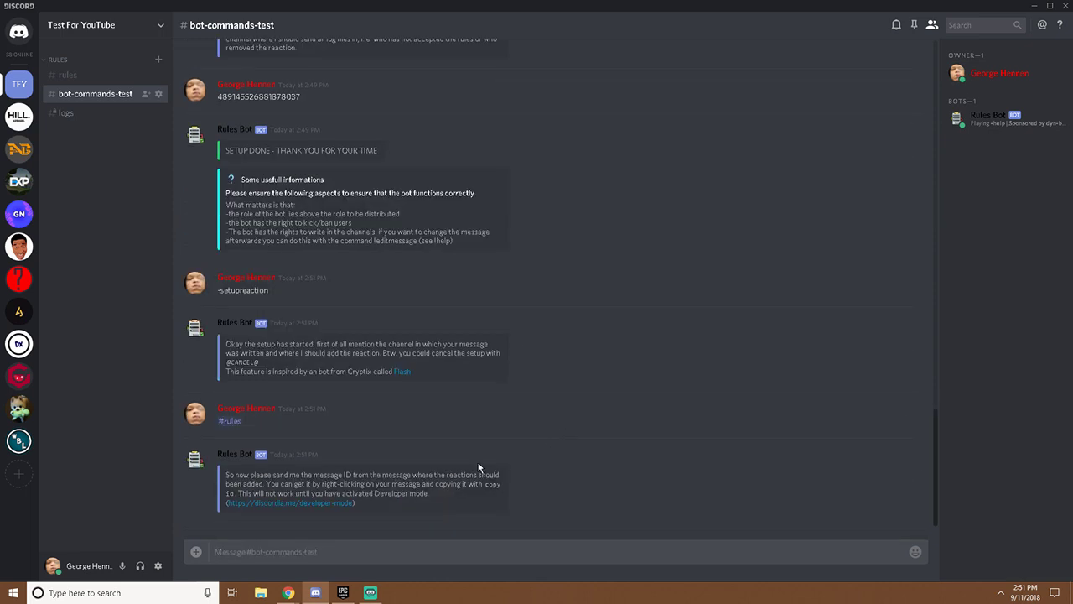
# Copy the ID of the Rules Bot message in the rules channel
pyautogui.click(108, 77)
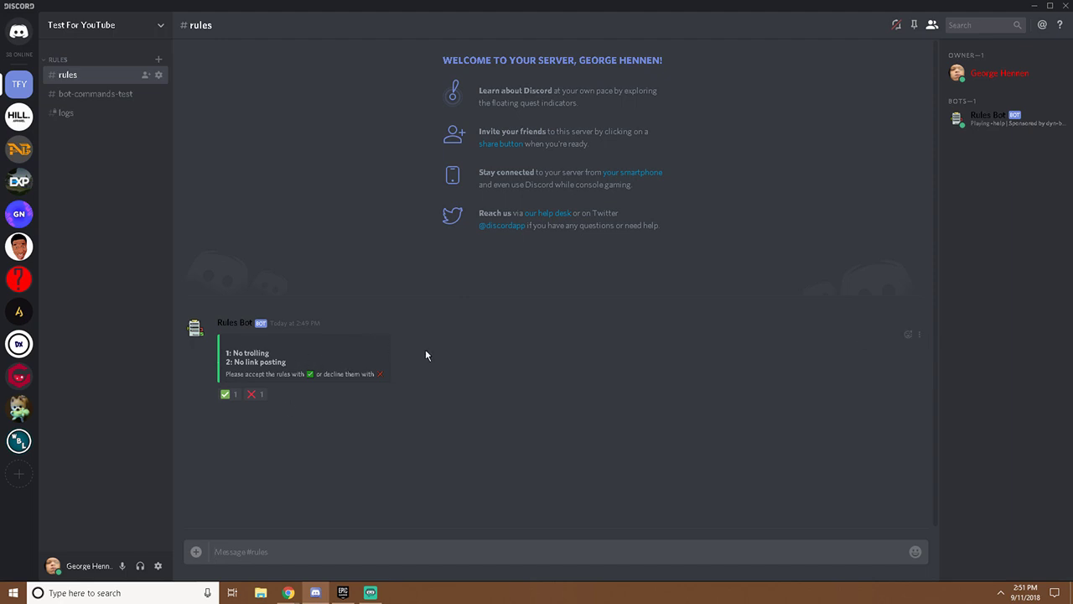
pyautogui.click(920, 337)
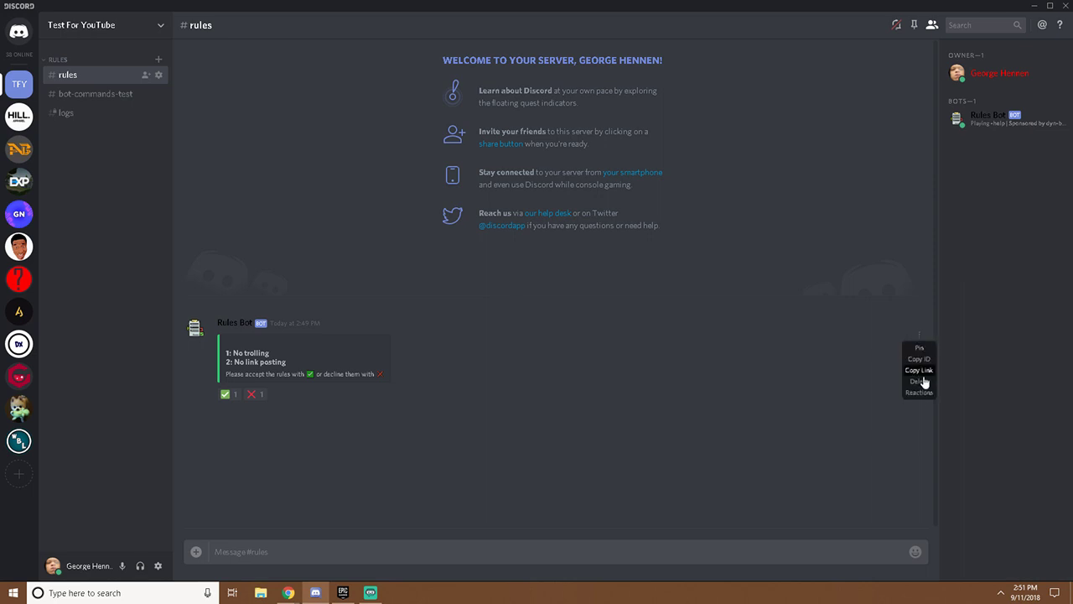
pyautogui.click(920, 360)
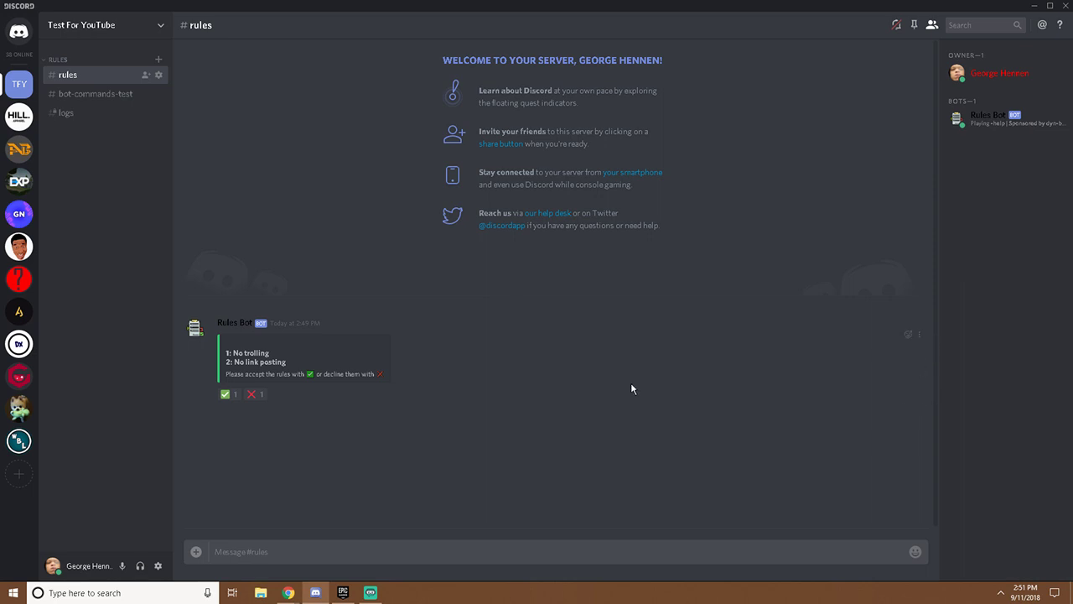
# Send the copied message ID in the bot-commands-test channel and react to the bot's reply with the fire emoji
pyautogui.click(84, 94)
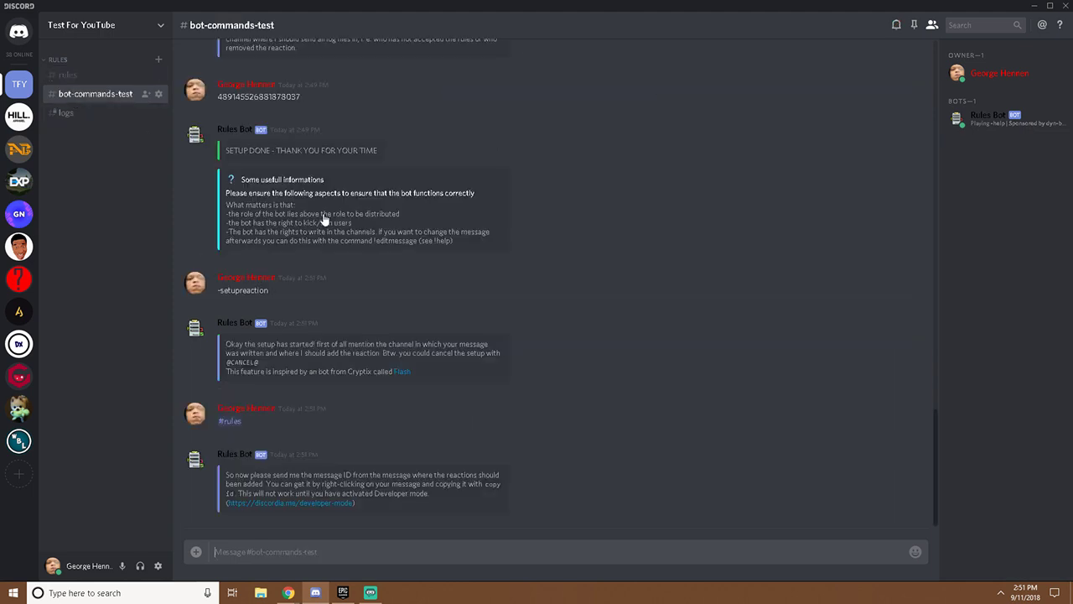
pyautogui.hotkey('ctrl', 'v')
pyautogui.press('Return')
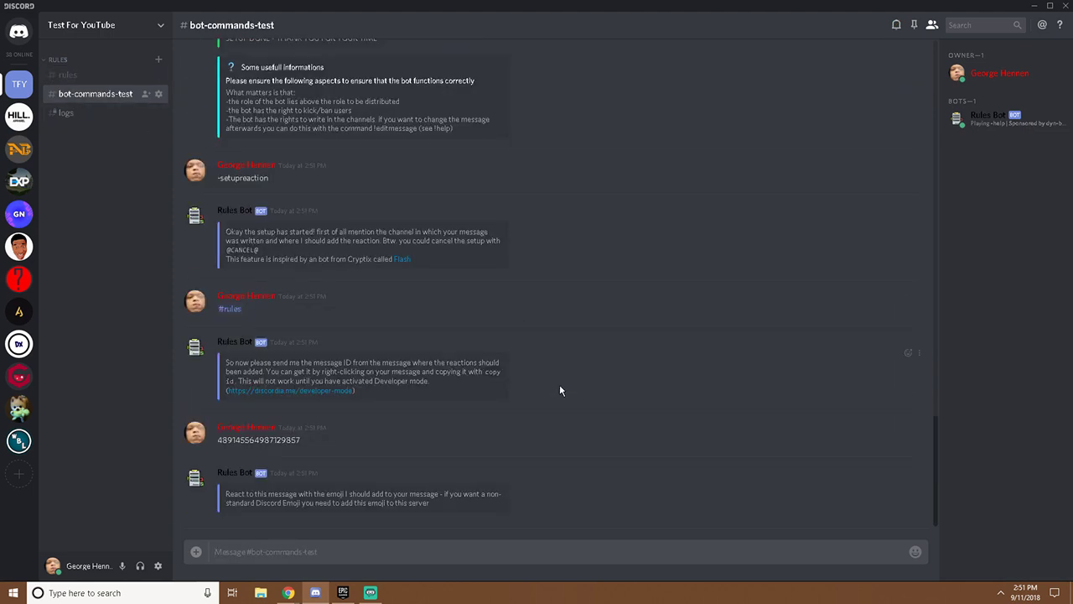
pyautogui.click(908, 485)
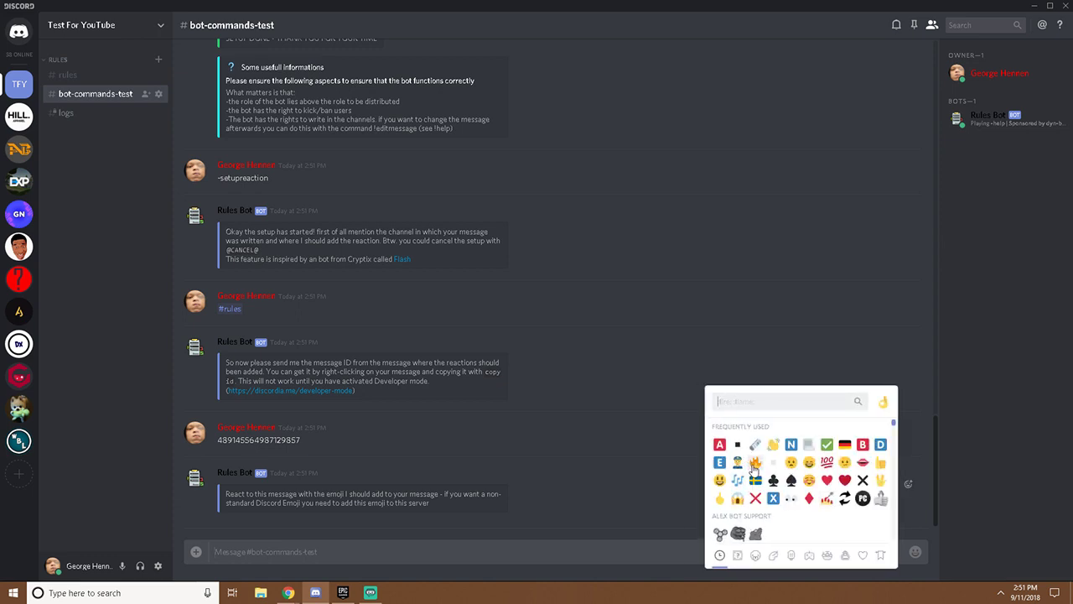
pyautogui.click(752, 463)
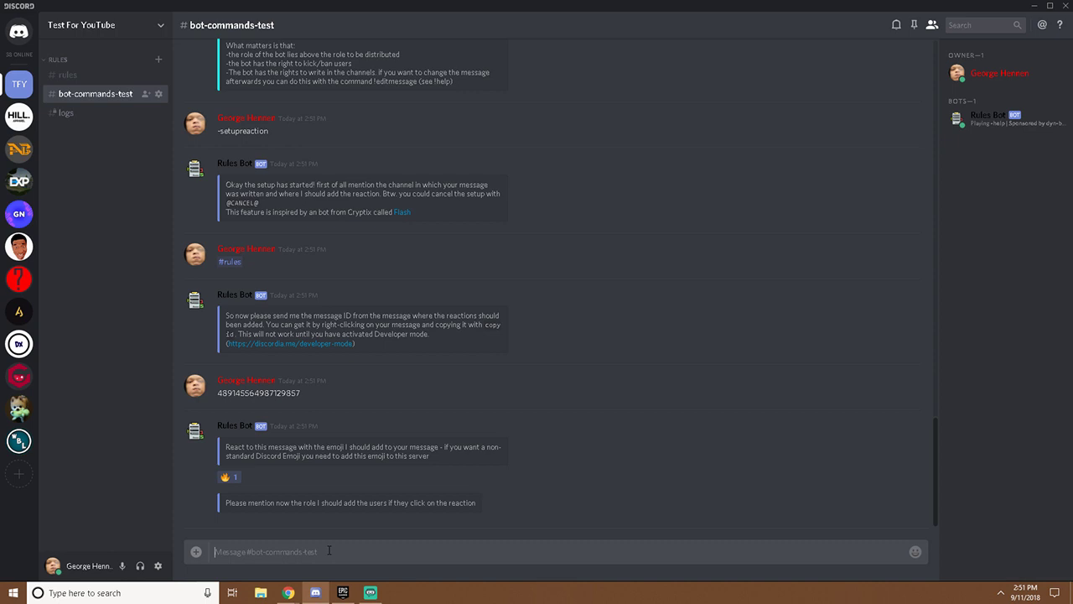
pyautogui.write('@')
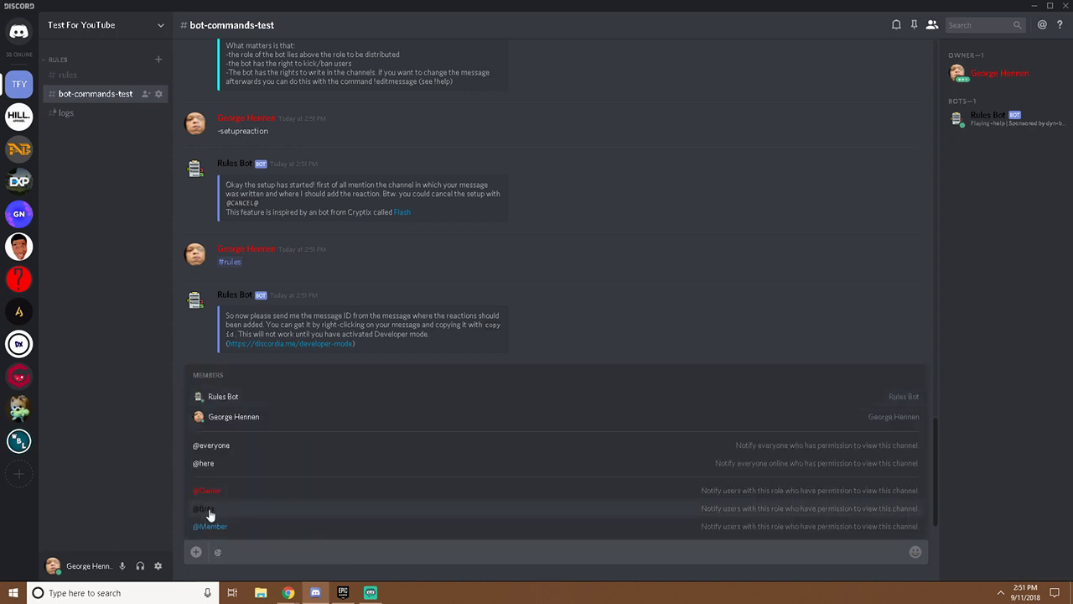
pyautogui.click(208, 509)
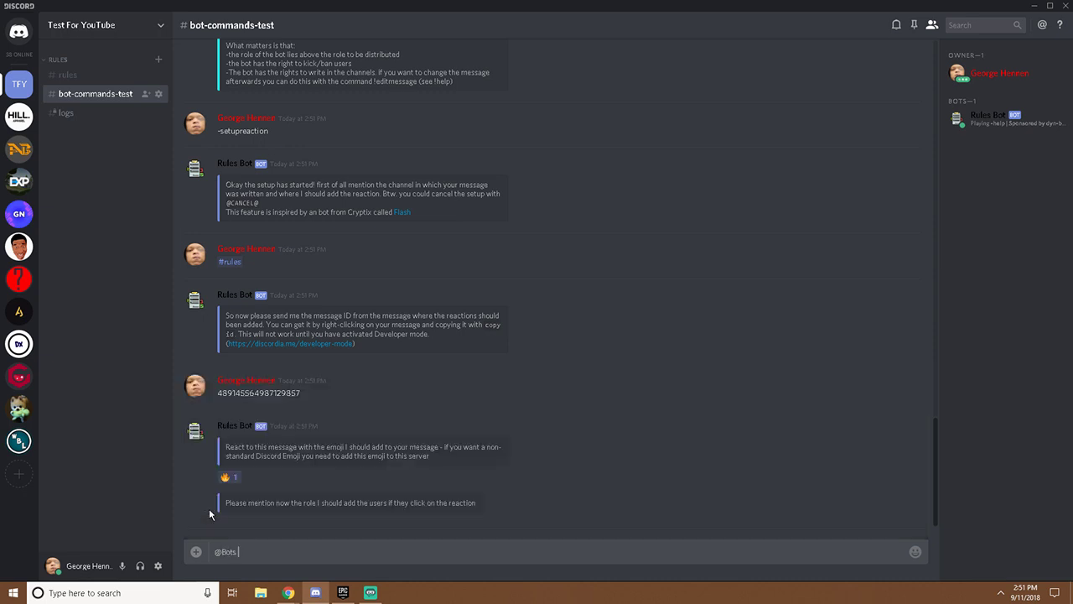
pyautogui.press('Return')
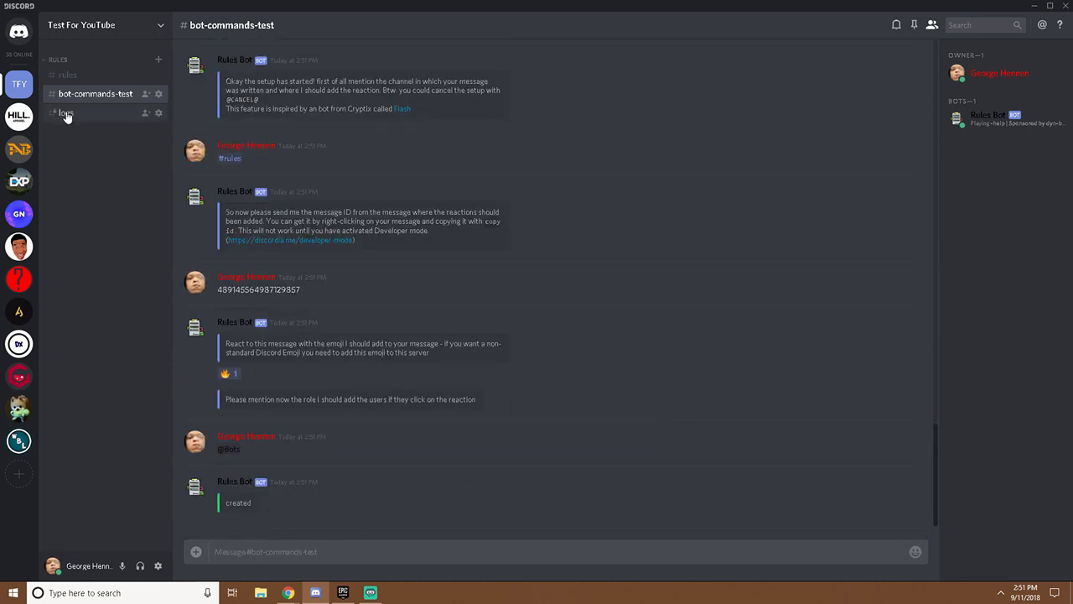
# Examine the Rules Bot message and its reactions in the rules channel
pyautogui.click(75, 74)
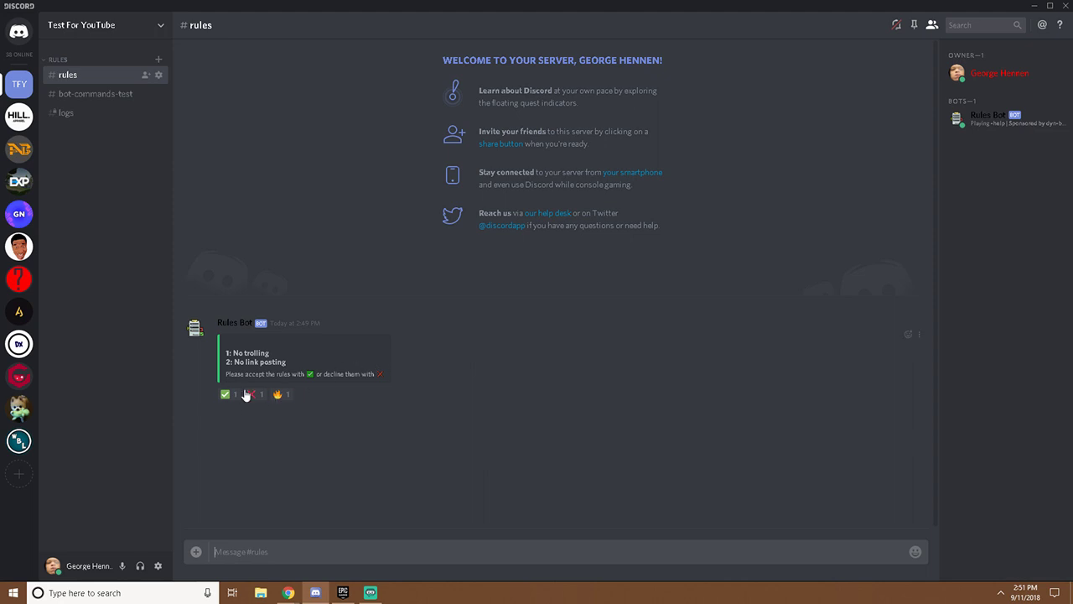
pyautogui.click(1023, 77)
pyautogui.click(1023, 78)
pyautogui.moveTo(223, 352); pyautogui.dragTo(186, 354)
pyautogui.click(287, 364)
pyautogui.moveTo(388, 374); pyautogui.dragTo(187, 356)
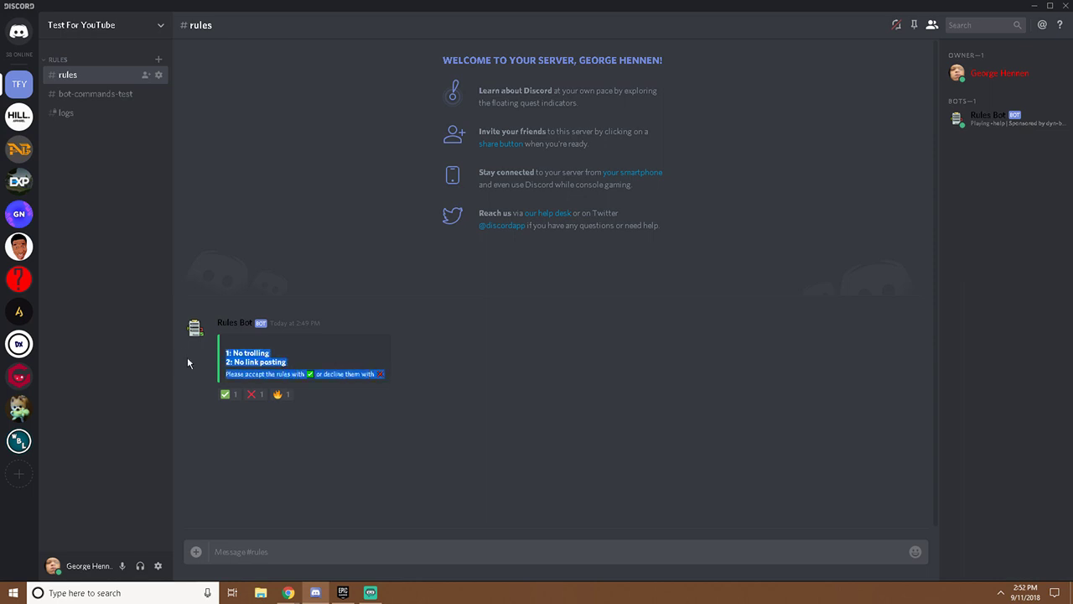
pyautogui.click(332, 408)
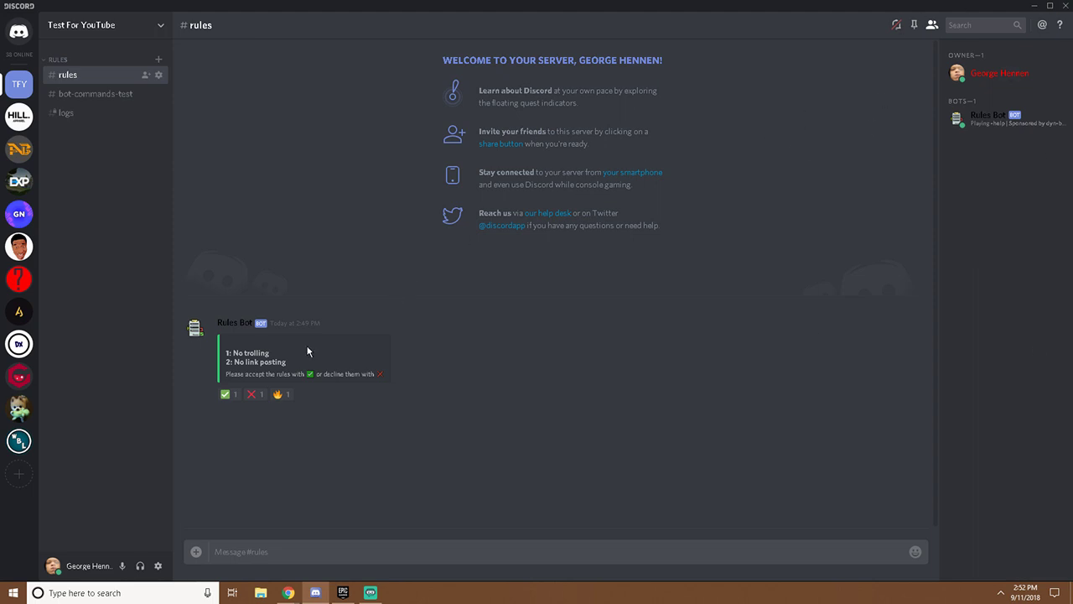
pyautogui.moveTo(271, 371); pyautogui.dragTo(276, 401)
pyautogui.click(344, 359)
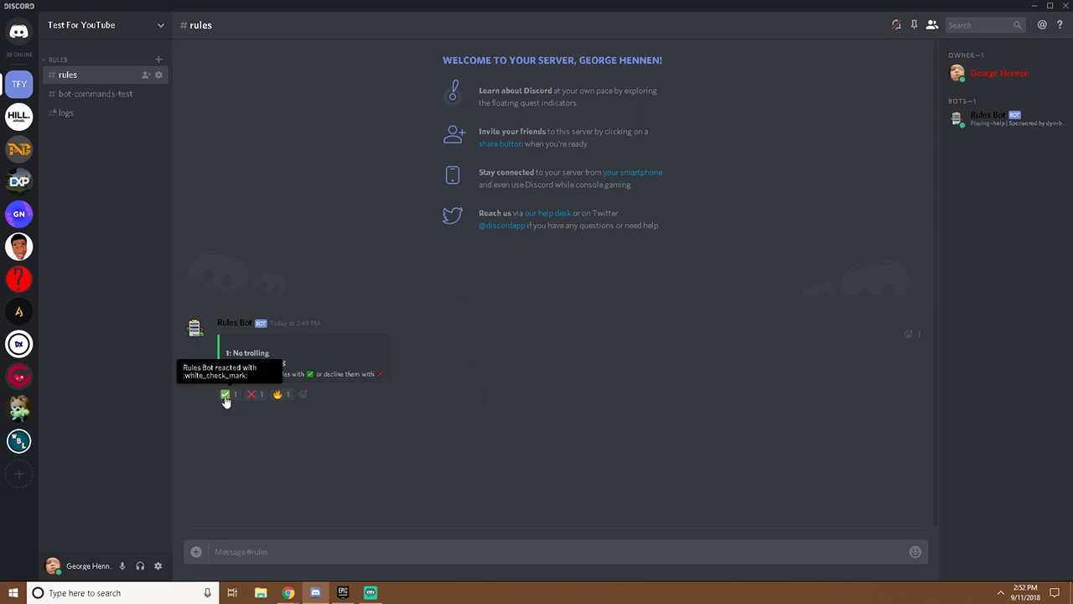
# Remove the Owner role from the own account, accept the rules with the check mark reaction and check the account's roles
pyautogui.click(1000, 74)
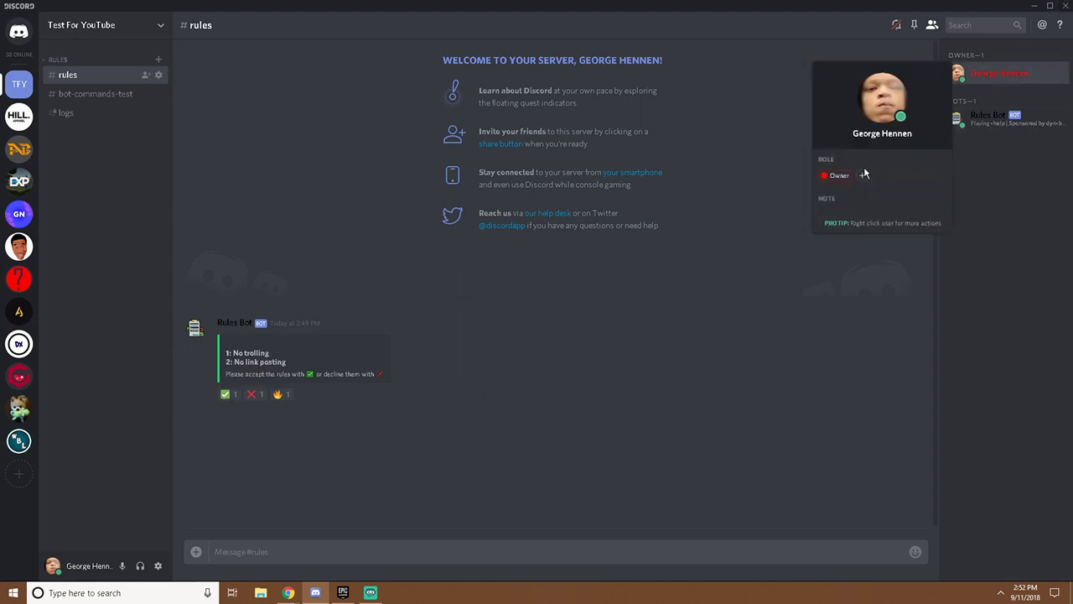
pyautogui.click(823, 176)
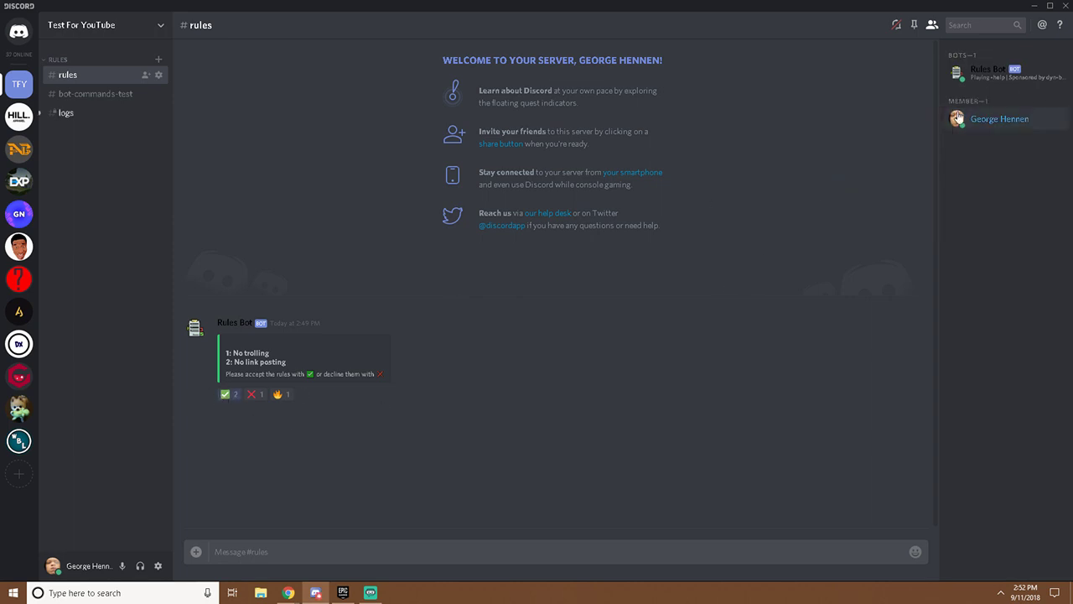
pyautogui.click(999, 118)
pyautogui.click(539, 356)
# Add the fire reaction to the rules message, and check the account's roles and the setup replies in bot-commands-test
pyautogui.click(280, 394)
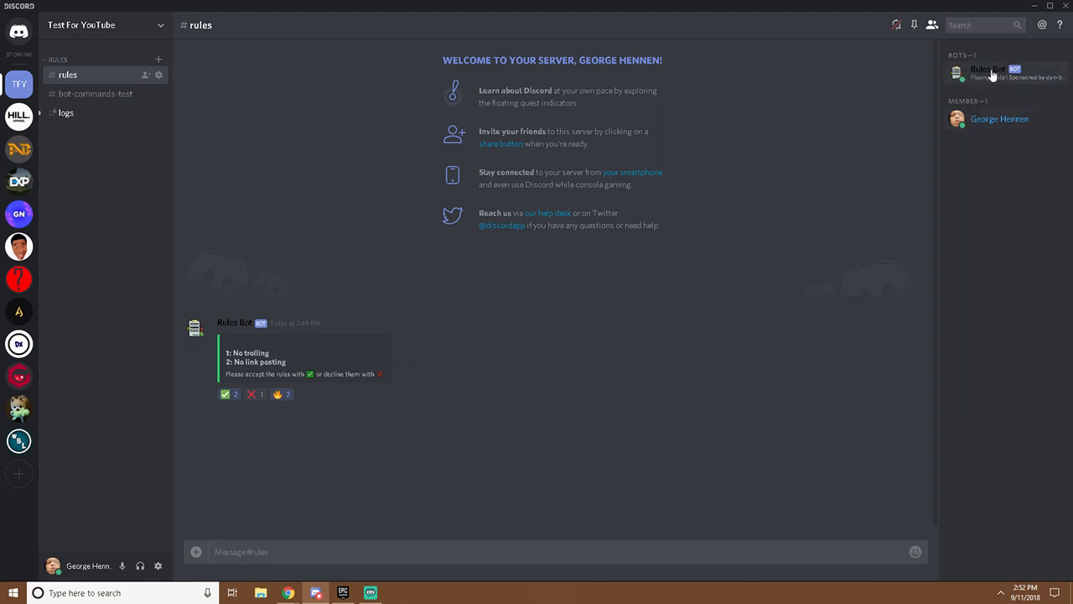
pyautogui.click(987, 124)
pyautogui.press('Escape')
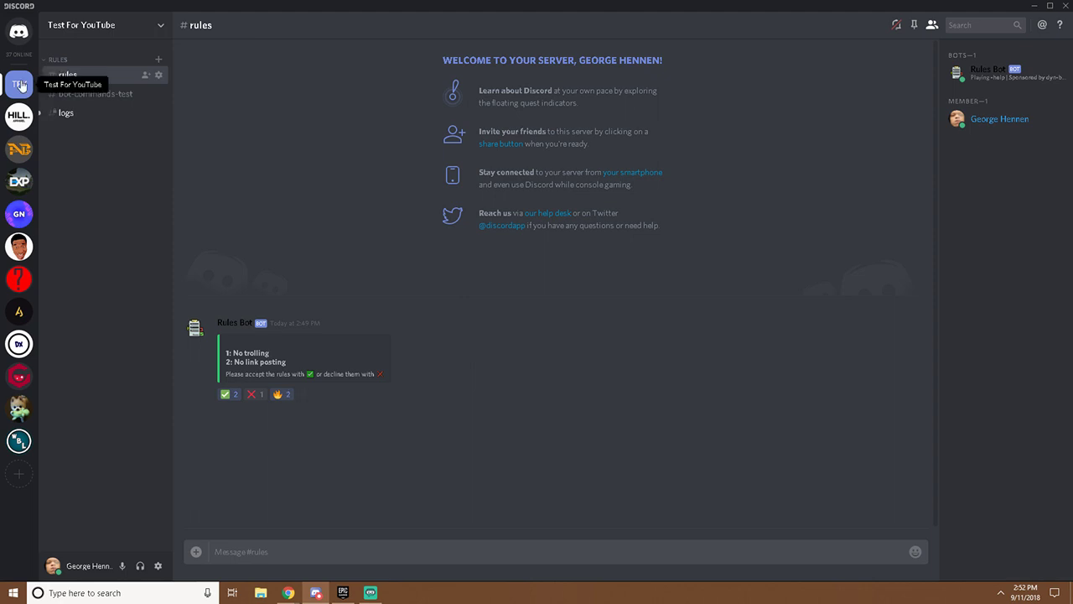
pyautogui.click(67, 112)
pyautogui.click(80, 96)
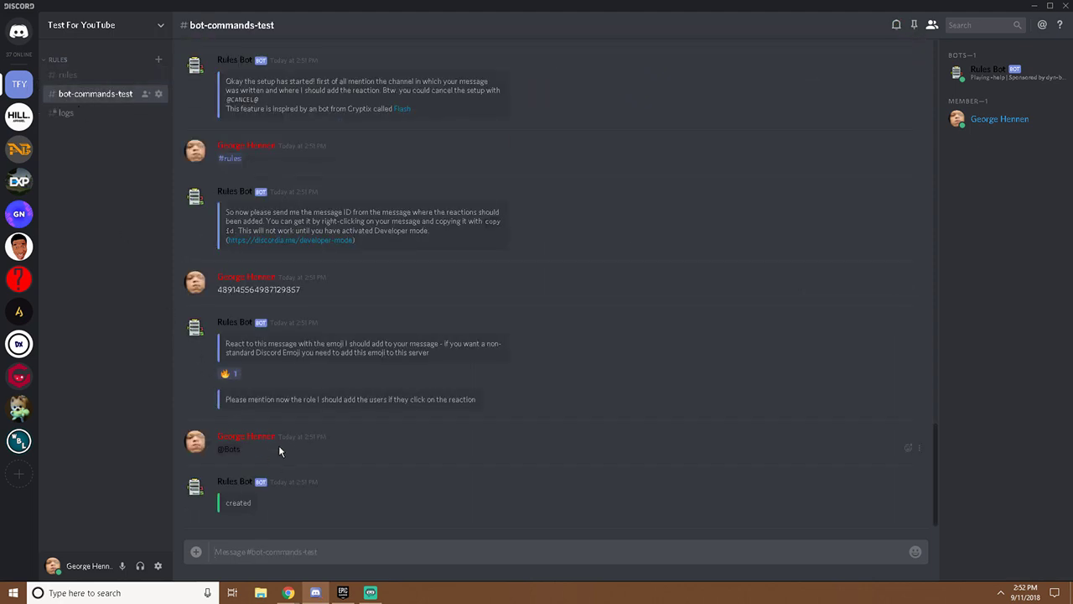
pyautogui.click(983, 123)
# Move the Rules Bot role above the Bots role in the server's role list and save the changes
pyautogui.click(103, 25)
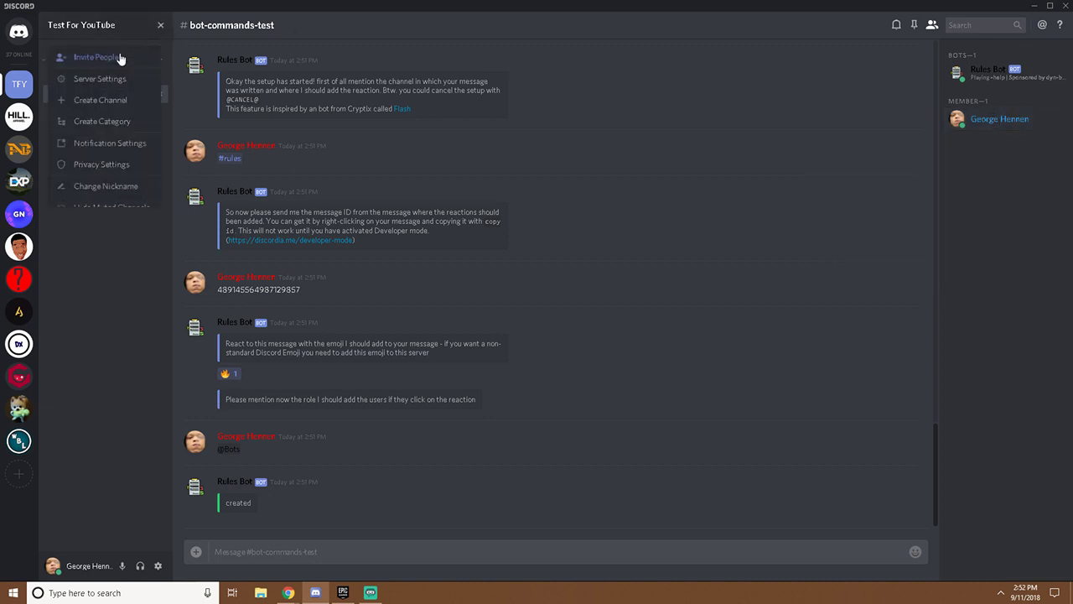
pyautogui.click(115, 76)
pyautogui.click(275, 124)
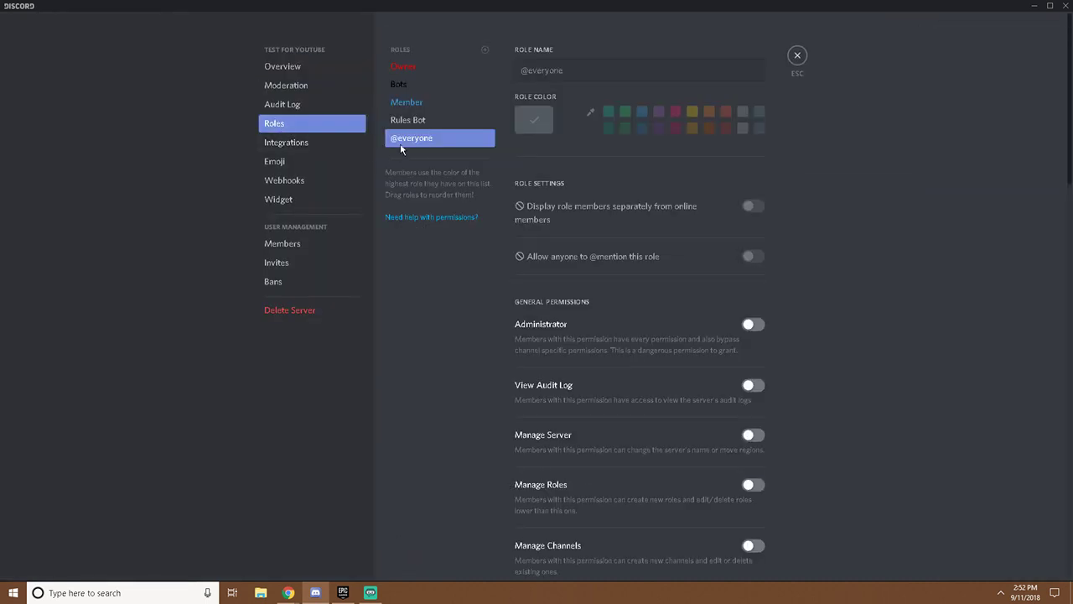
pyautogui.click(431, 120)
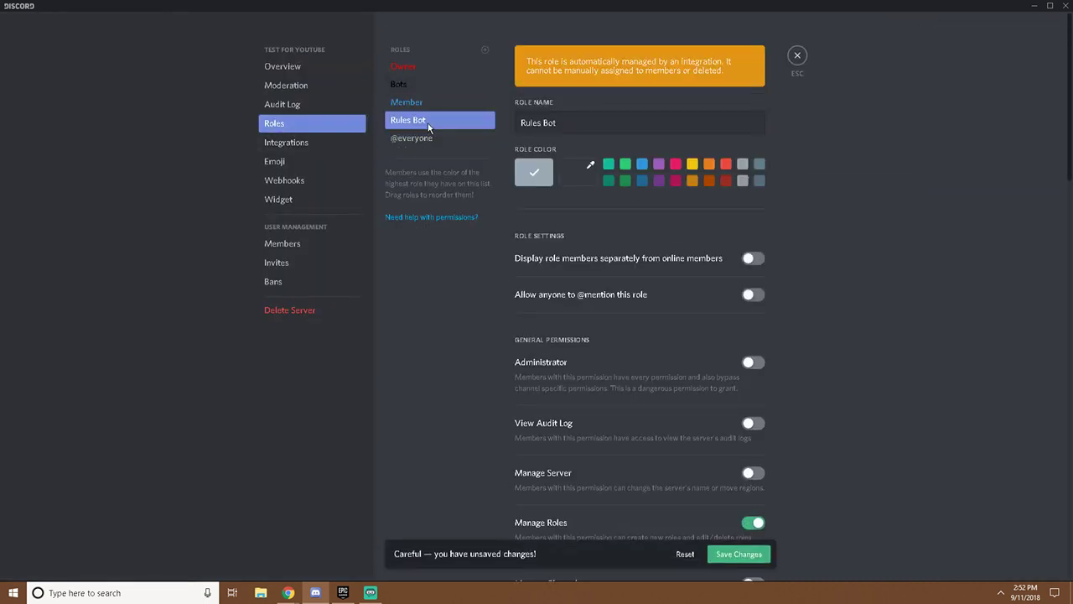
pyautogui.moveTo(431, 120); pyautogui.dragTo(436, 84)
pyautogui.click(736, 556)
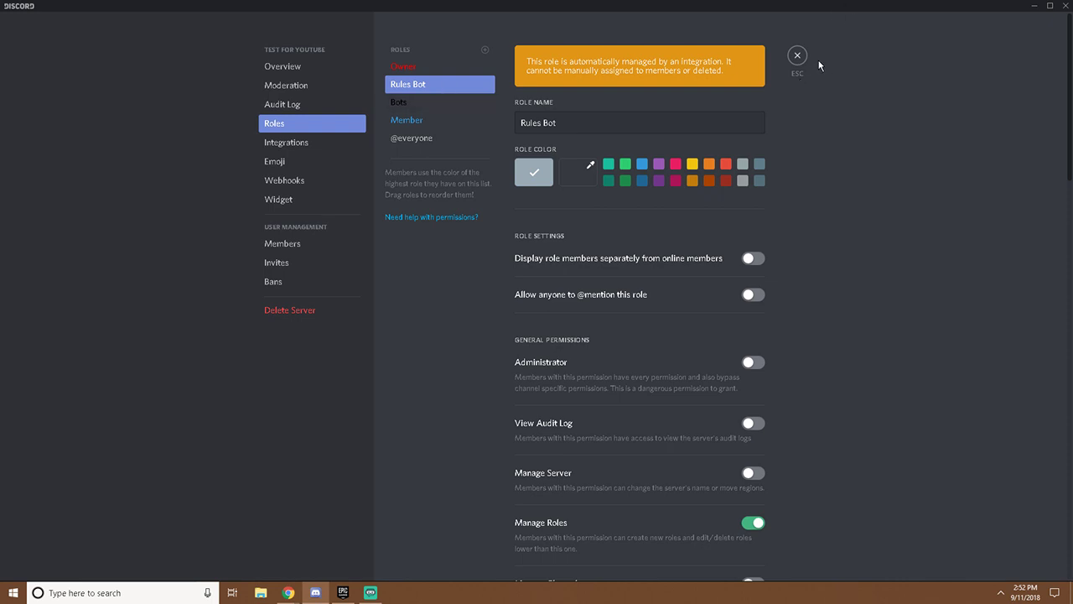
# Review the order of the Rules Bot, Bots and Member roles and close the server settings
pyautogui.click(422, 104)
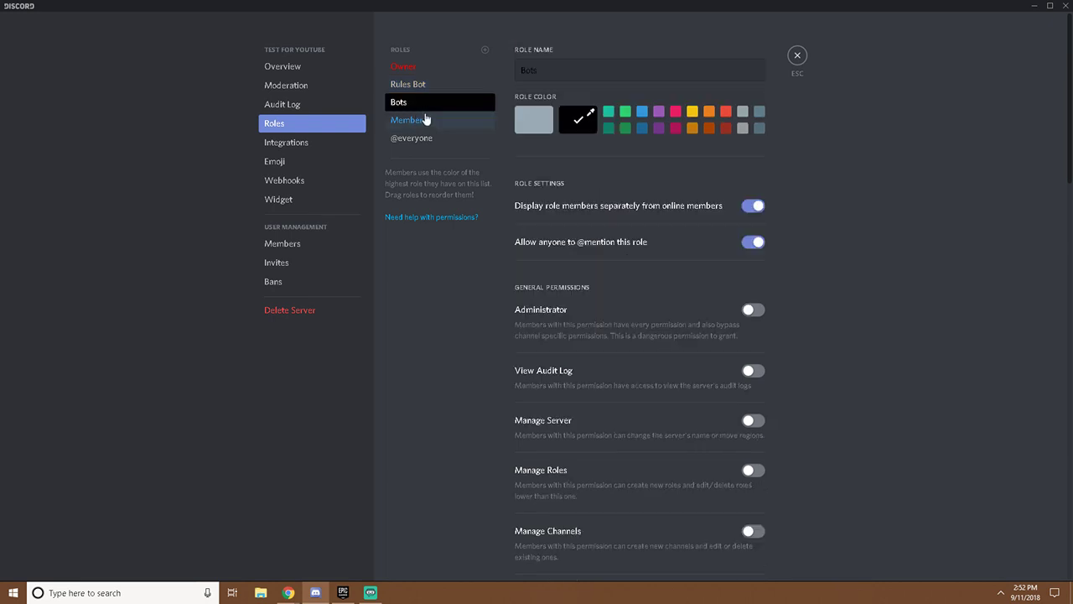
pyautogui.click(424, 119)
pyautogui.click(420, 91)
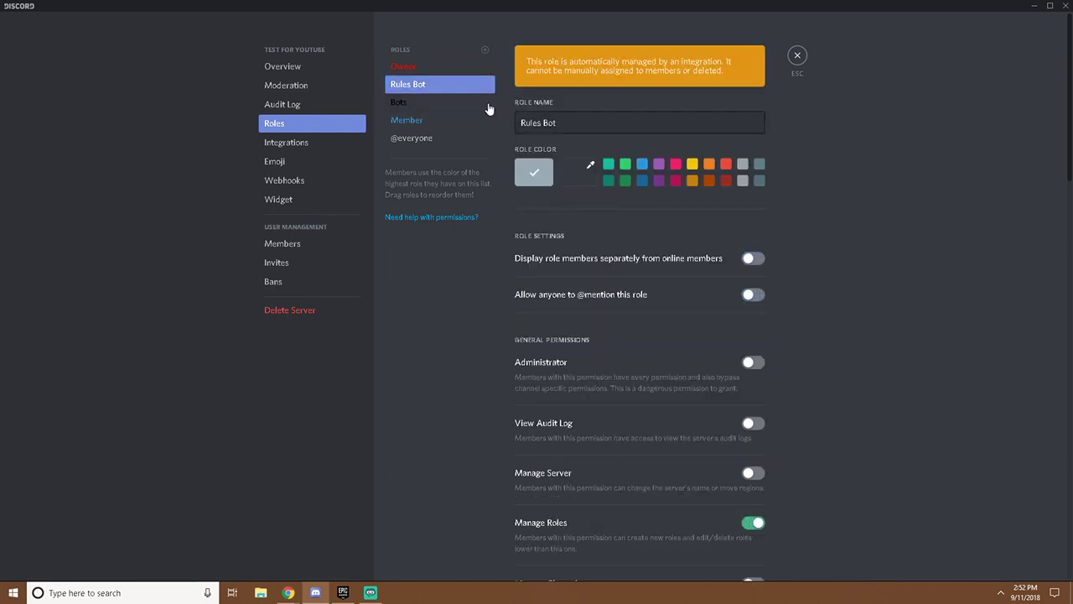
pyautogui.click(795, 56)
# Give the own account the Owner role again and withdraw its fire and check mark reactions from the rules message
pyautogui.click(108, 78)
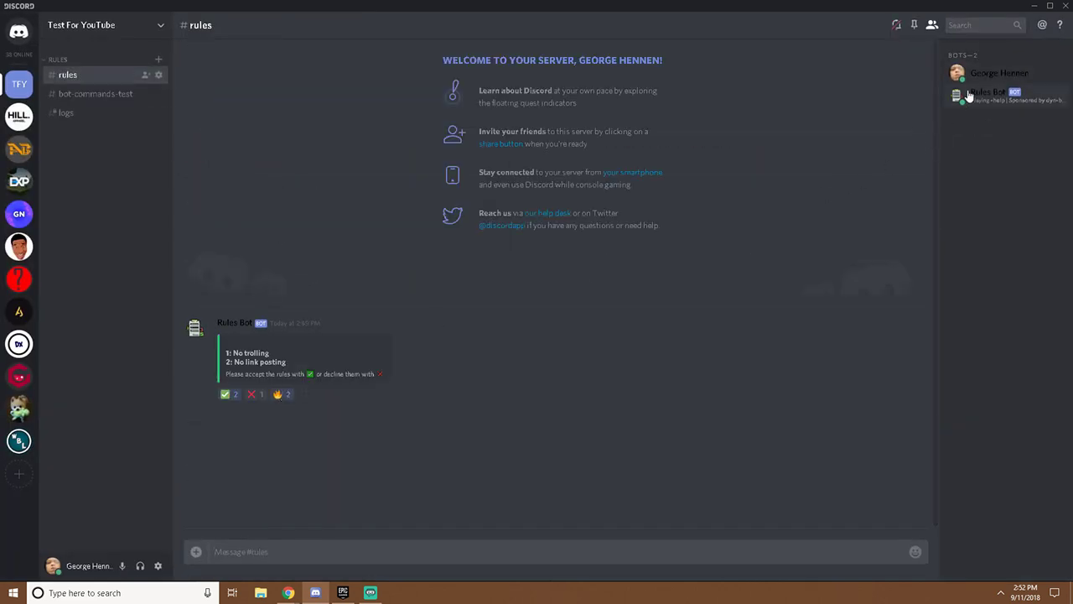
pyautogui.click(989, 74)
pyautogui.click(899, 177)
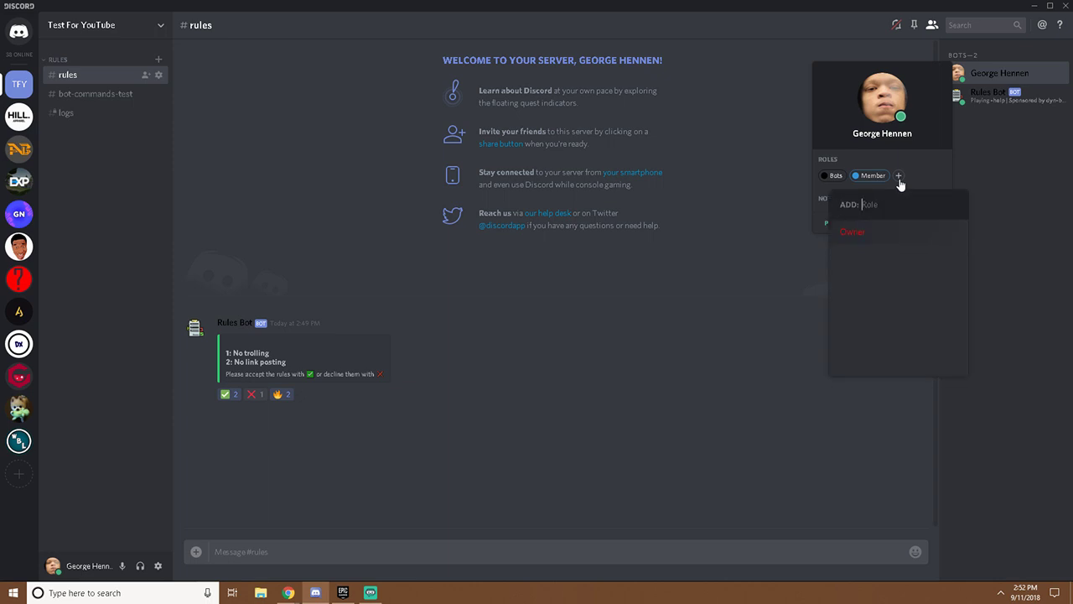
pyautogui.click(886, 231)
pyautogui.click(565, 355)
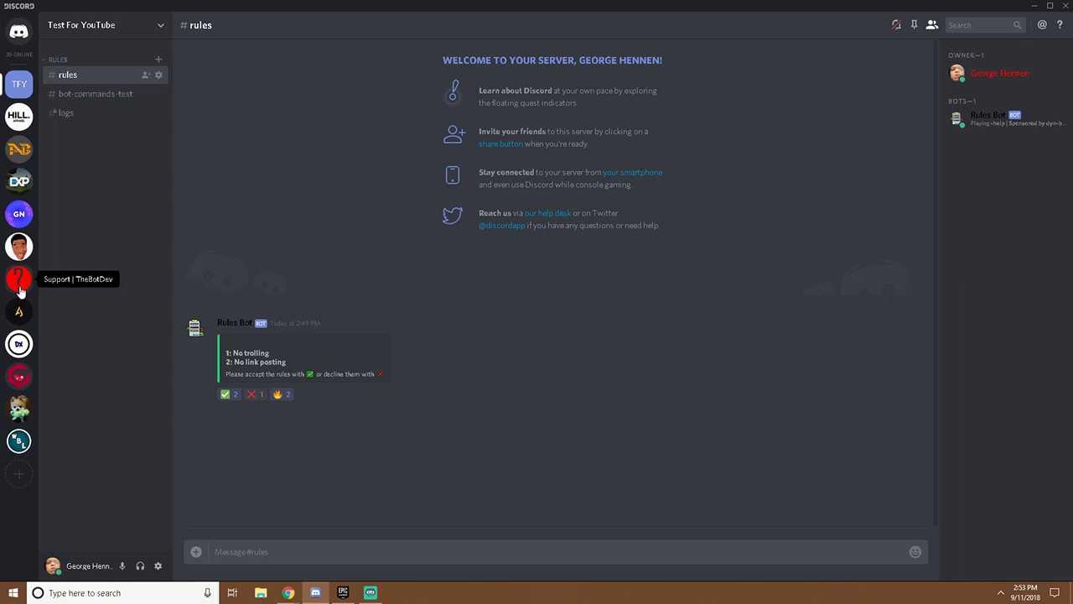
pyautogui.click(279, 395)
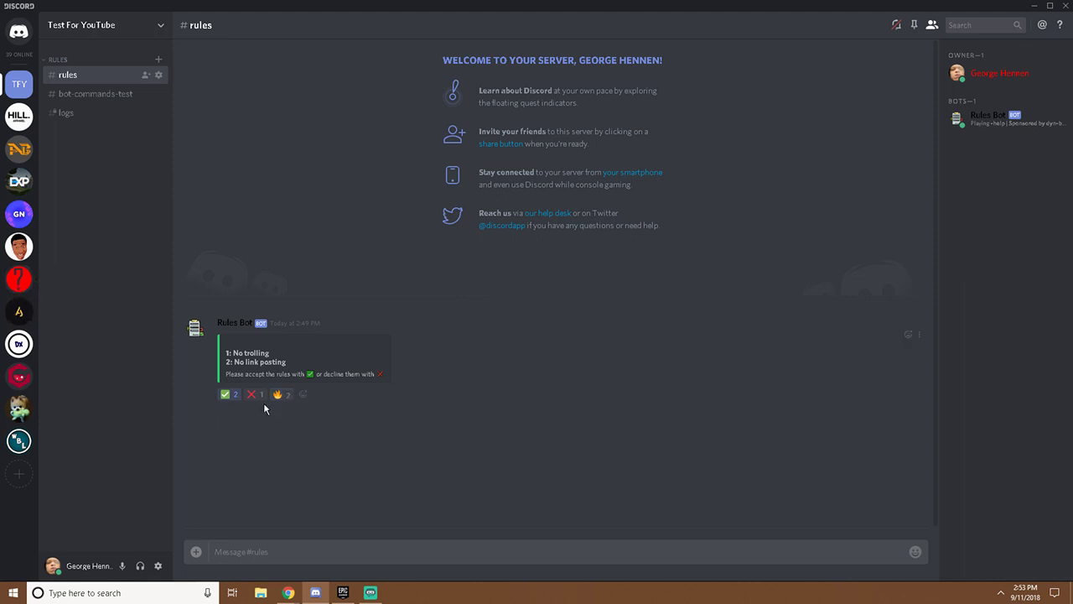
pyautogui.click(228, 396)
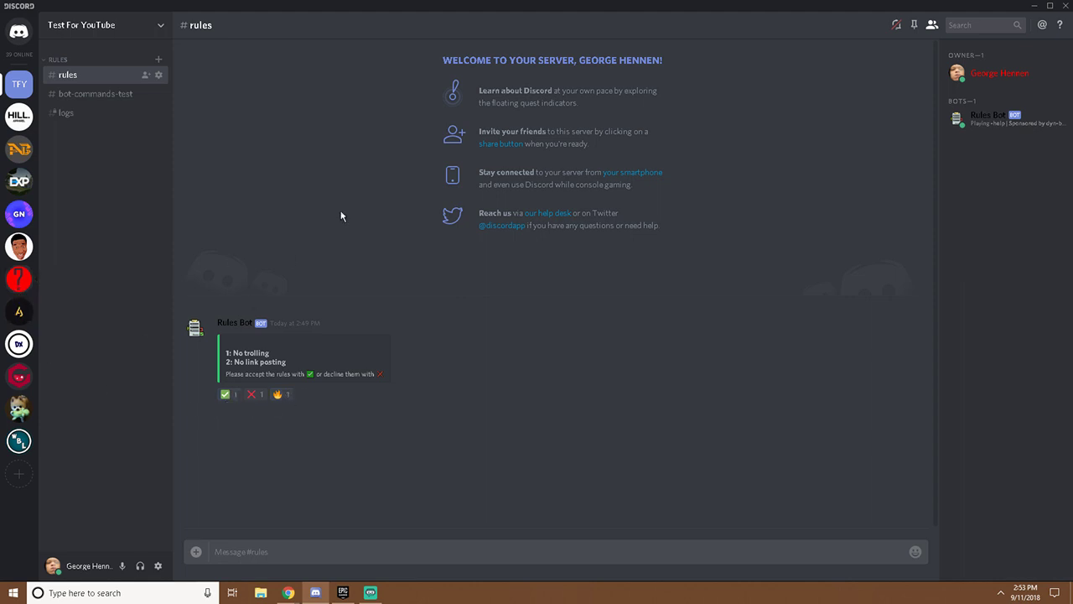
# Request deletion of the Test For YouTube server and enter Test For Youtube as the confirming server name
pyautogui.rightClick(17, 82)
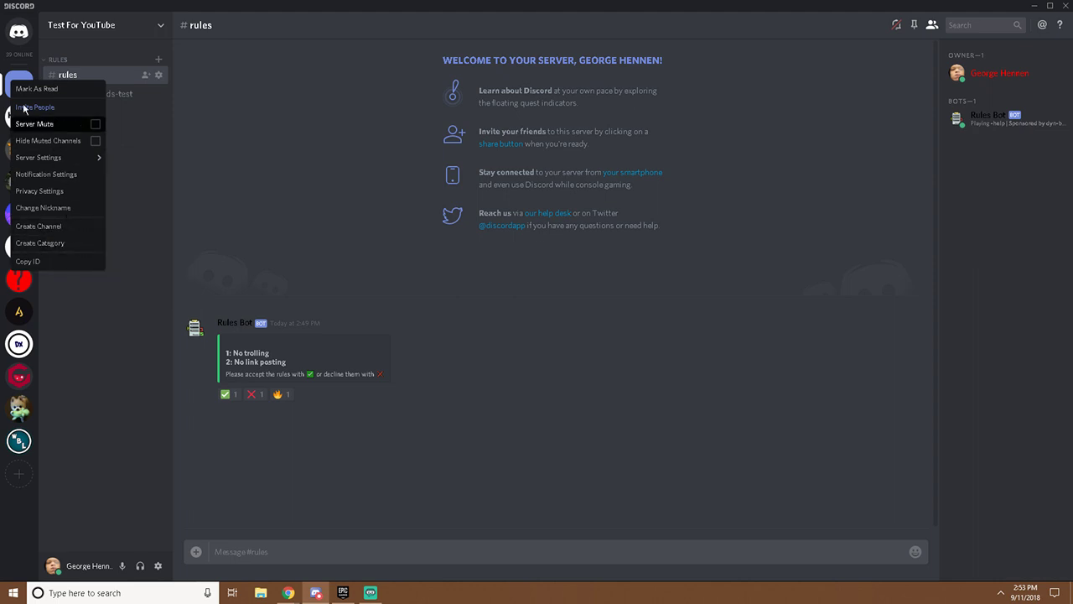
pyautogui.click(126, 37)
pyautogui.click(127, 81)
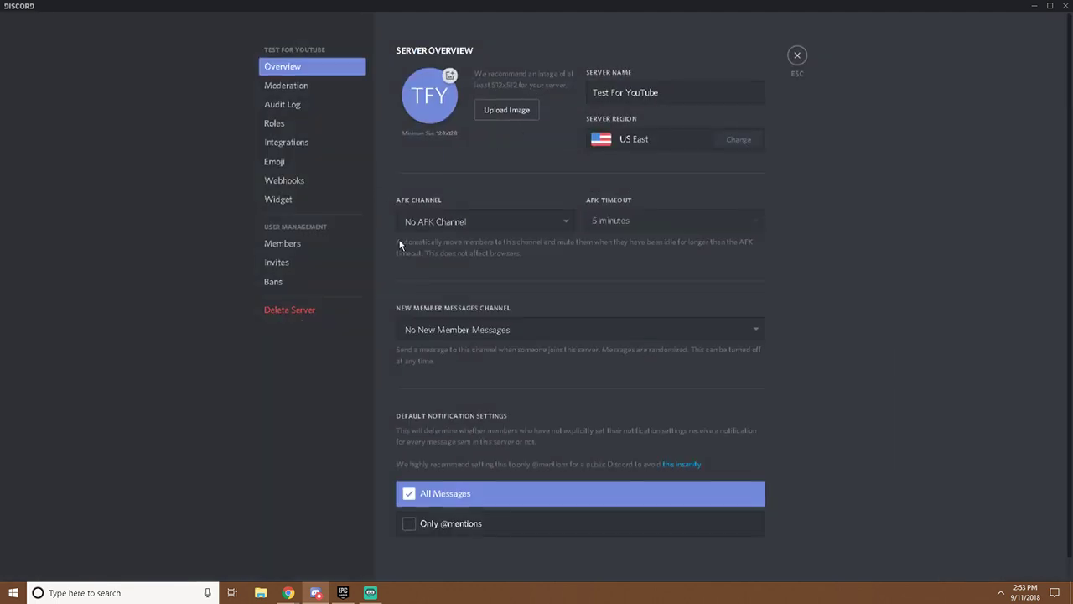
pyautogui.click(288, 310)
pyautogui.click(514, 310)
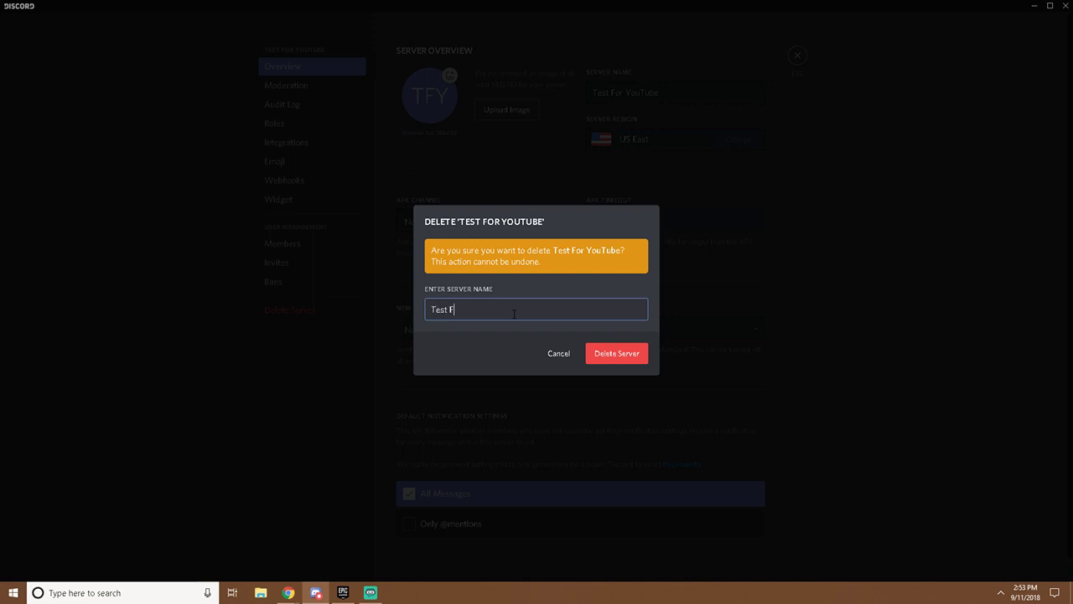
pyautogui.write('Test For Youtube')
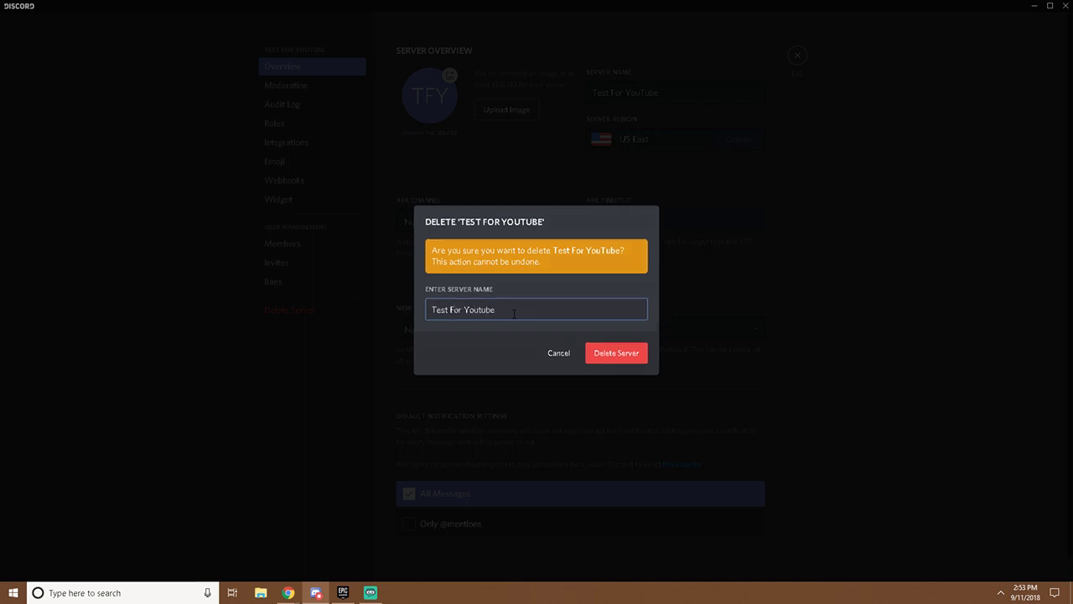